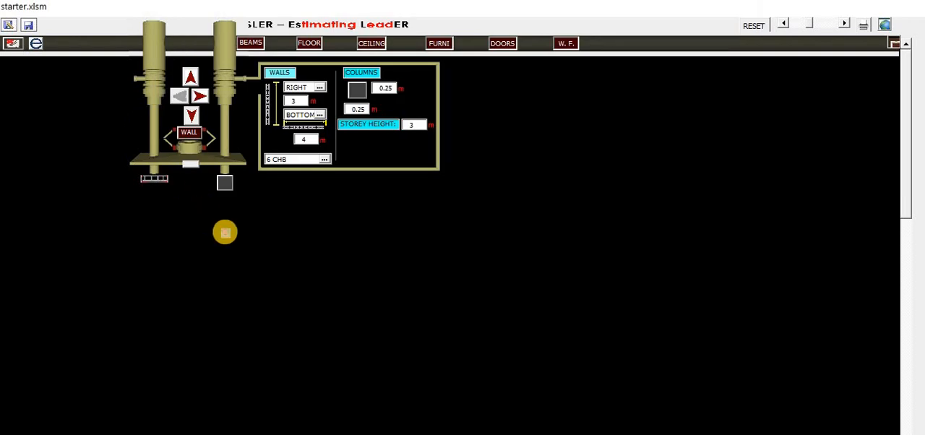
# Step: Place the starting column on the canvas and set the horizontal wall alignment to TOP
pyautogui.click(225, 233)
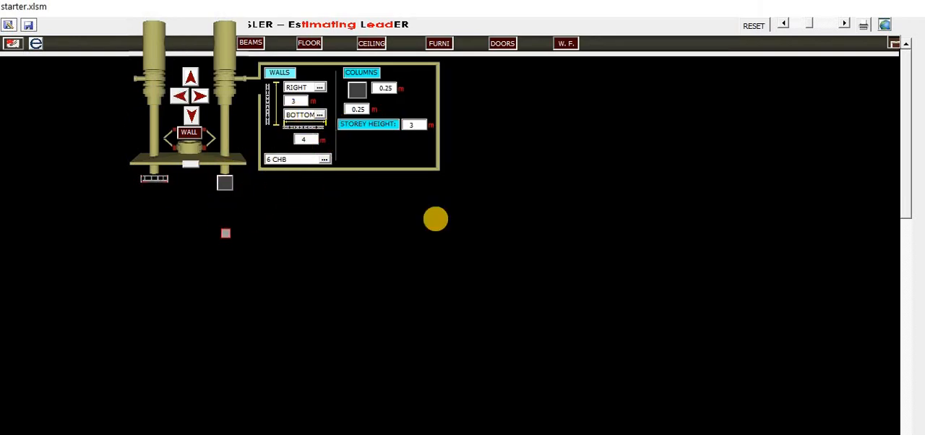
pyautogui.click(318, 117)
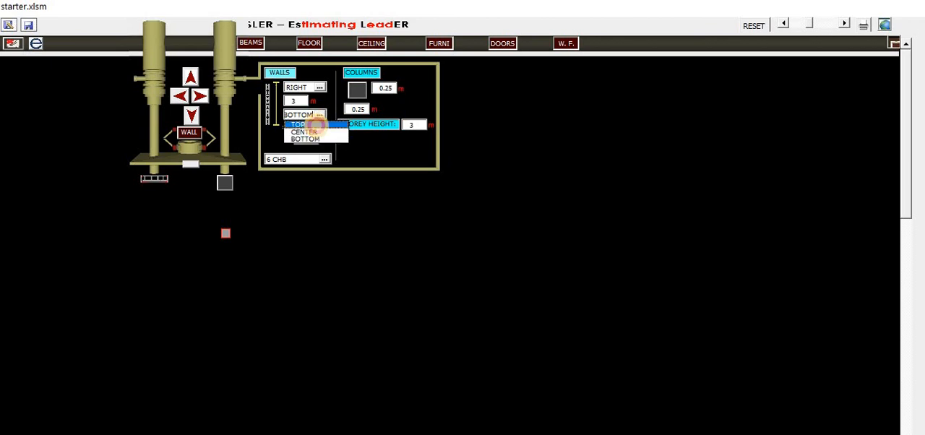
pyautogui.click(307, 124)
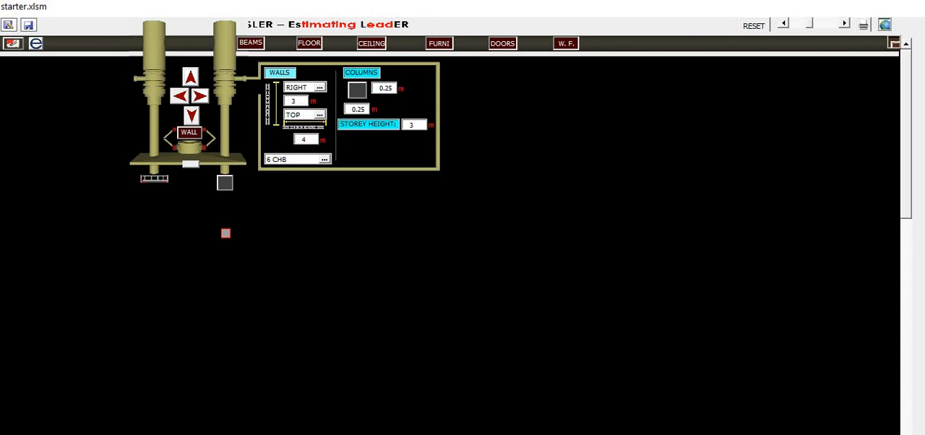
# Step: Referencing the floor plan, set the horizontal wall length to 3.345 m and draw the wall to the right
pyautogui.hotkey('alt', 'Tab')
pyautogui.scroll(2, 465, 88)
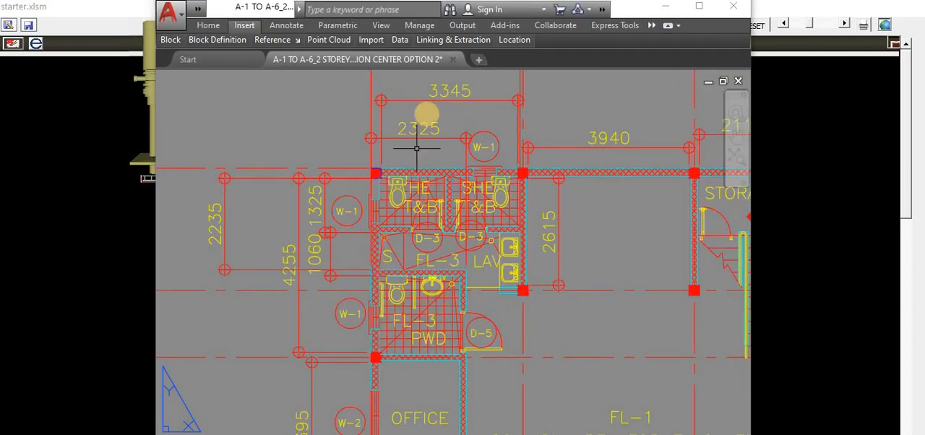
pyautogui.hotkey('alt', 'Tab')
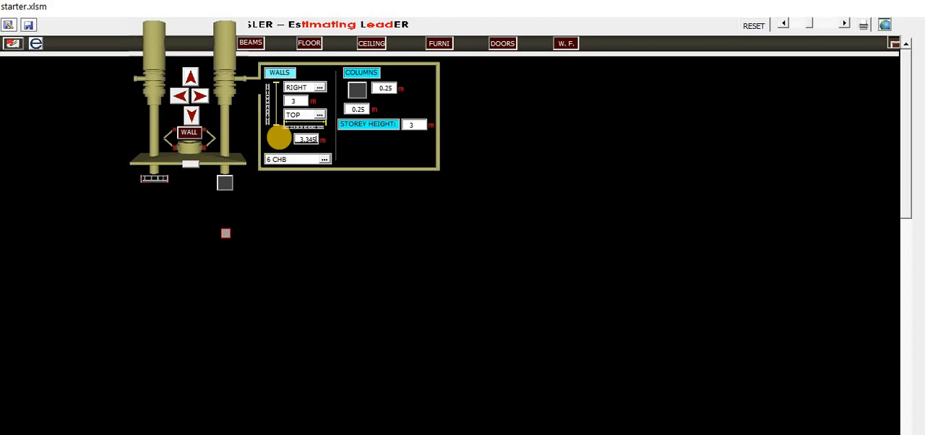
pyautogui.click(200, 95)
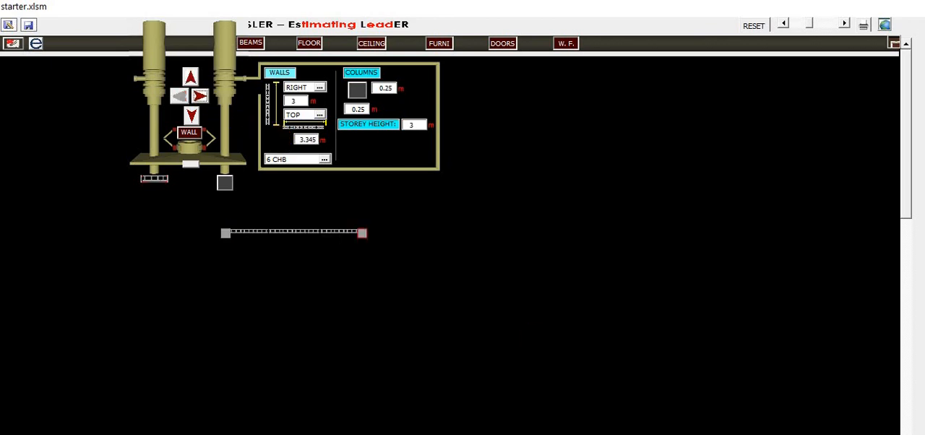
# Step: Check the next bay on the plan, then draw a 3.94 m horizontal wall continuing to the right
pyautogui.hotkey('alt', 'Tab')
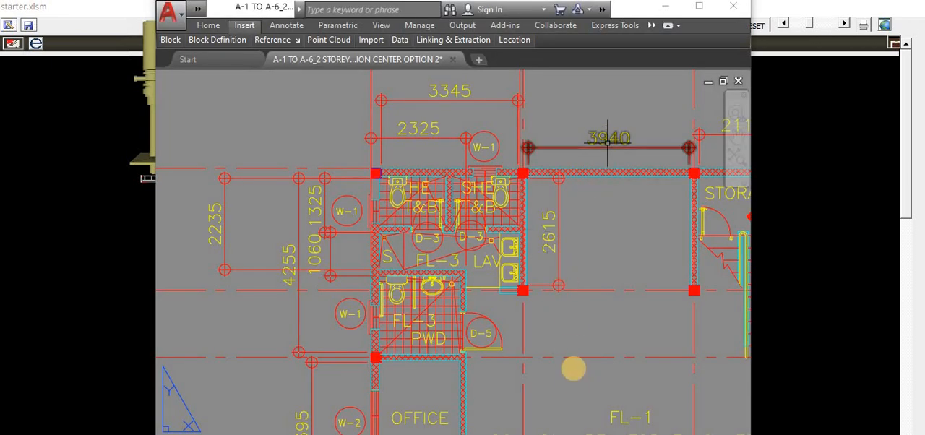
pyautogui.scroll(-2, 526, 257)
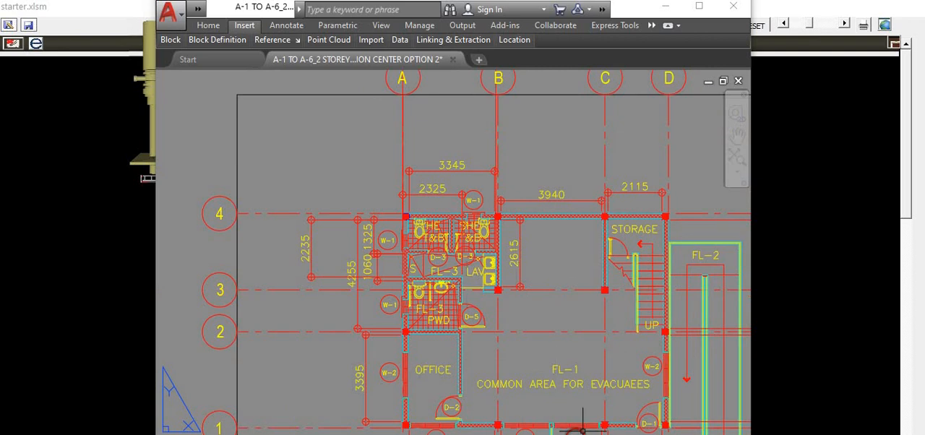
pyautogui.hotkey('alt', 'Tab')
pyautogui.click(304, 137)
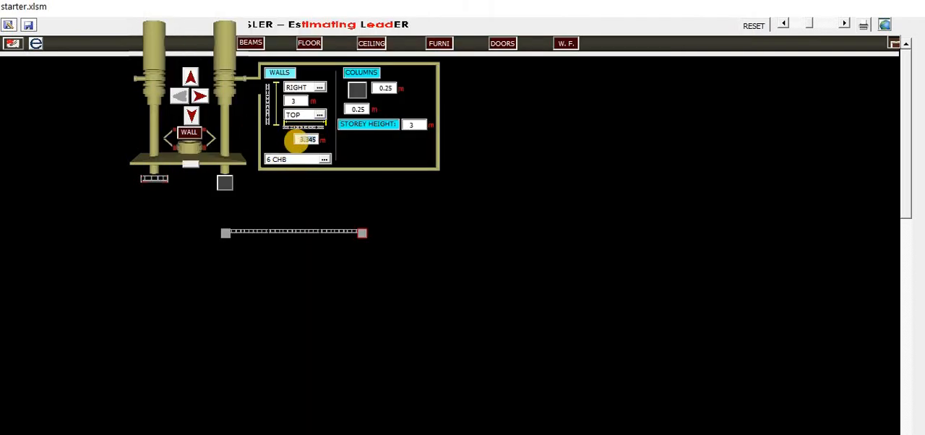
pyautogui.click(189, 77)
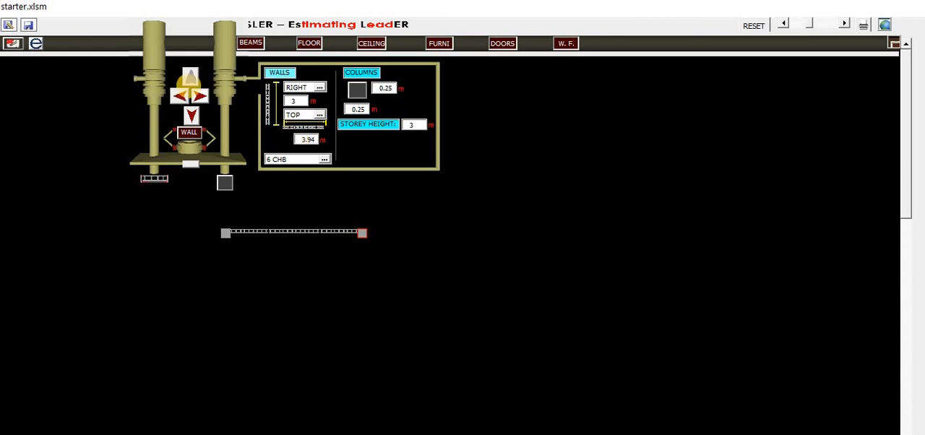
pyautogui.click(199, 96)
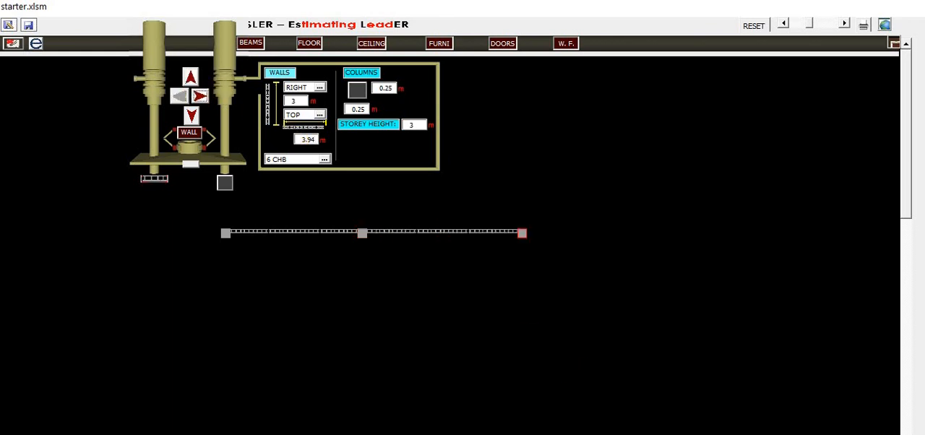
# Step: Draw a 2.115 m horizontal wall continuing to the right, matching the storage bay on the plan
pyautogui.click(535, 318)
pyautogui.hotkey('alt', 'Tab')
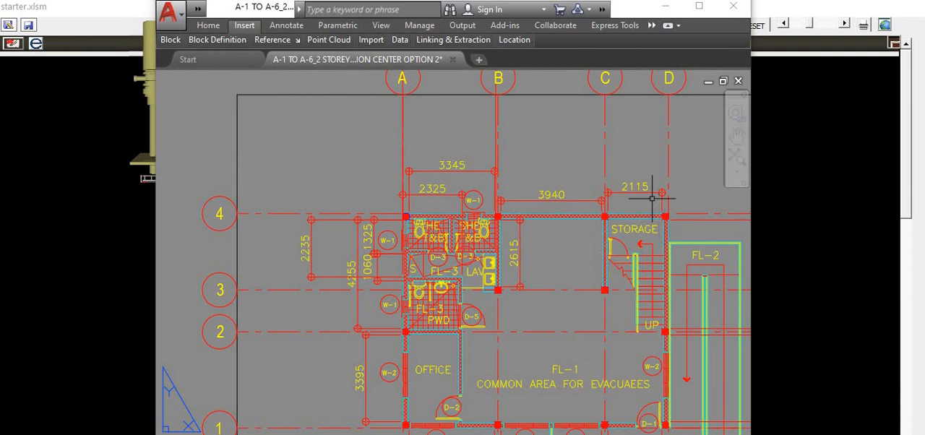
pyautogui.hotkey('alt', 'Tab')
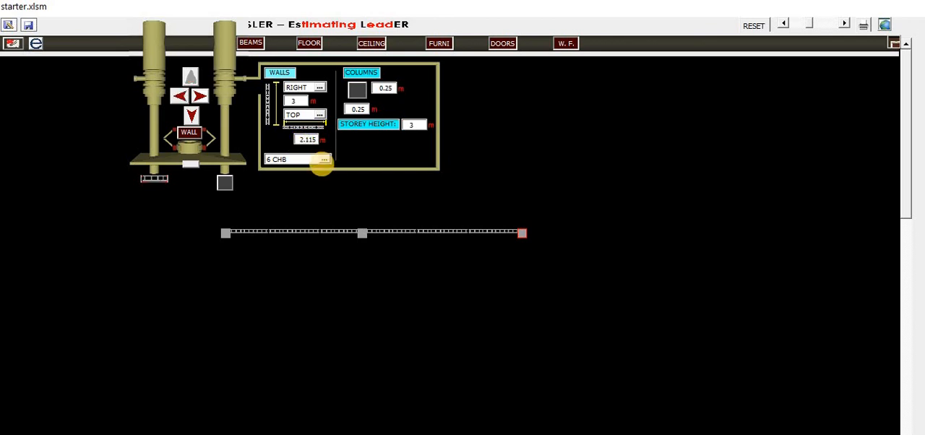
pyautogui.click(202, 97)
pyautogui.click(199, 96)
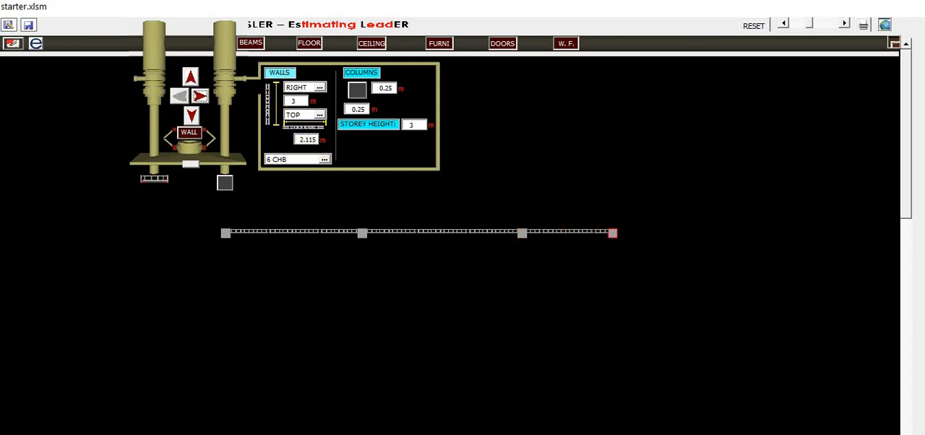
# Step: Read the vertical dimension on the plan, set the vertical wall length to 4.225 m and draw a wall downward
pyautogui.click(629, 434)
pyautogui.scroll(-5, 613, 298)
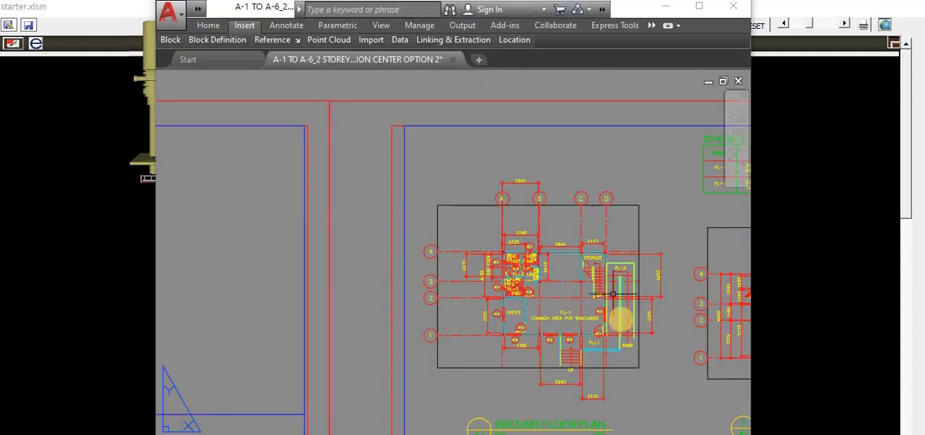
pyautogui.scroll(5, 618, 314)
pyautogui.scroll(2, 582, 181)
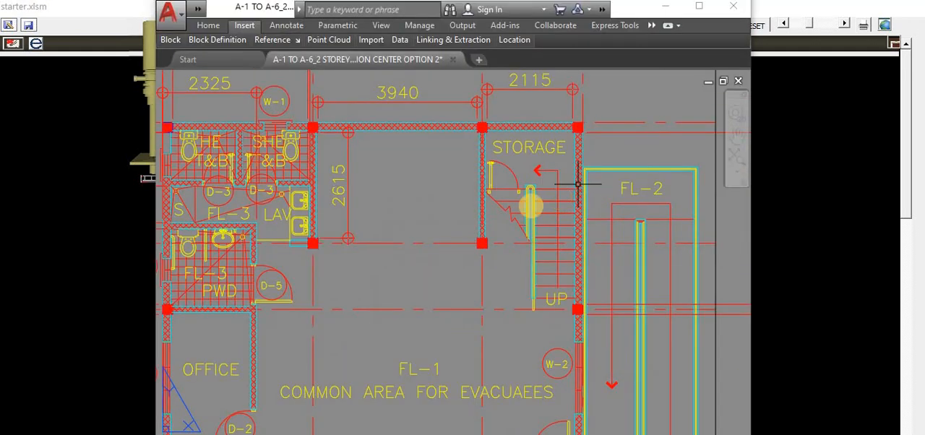
pyautogui.scroll(-4, 535, 202)
pyautogui.scroll(5, 654, 213)
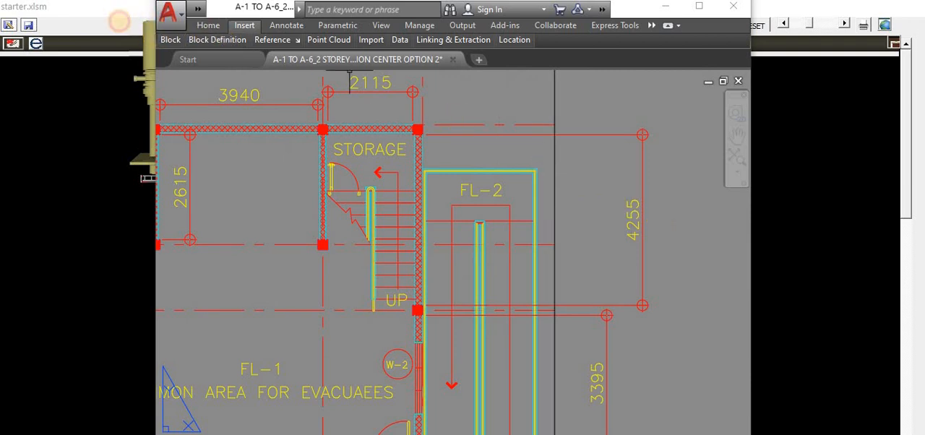
pyautogui.click(119, 21)
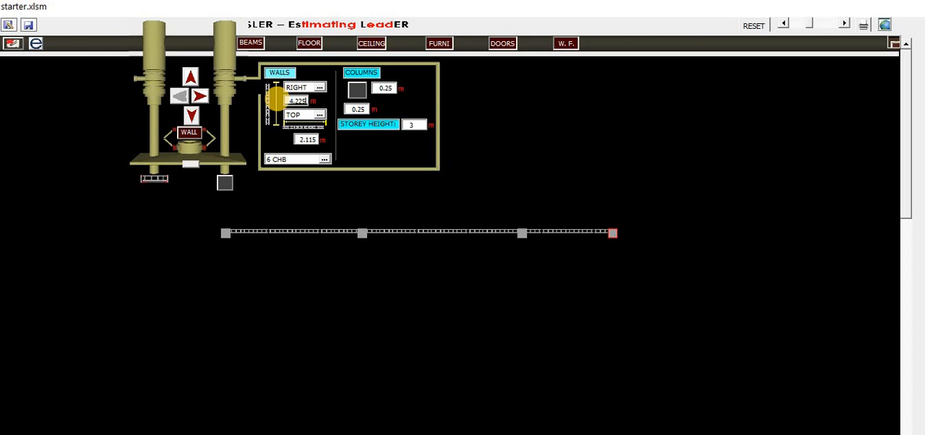
pyautogui.press('Down')
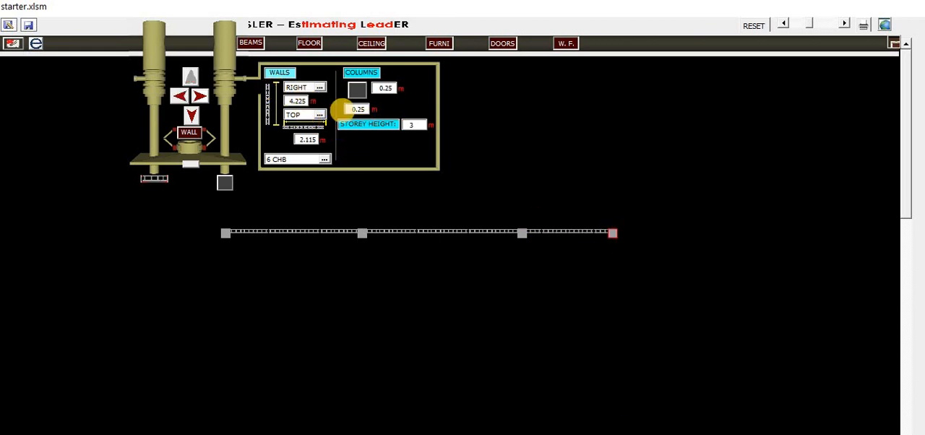
pyautogui.click(191, 115)
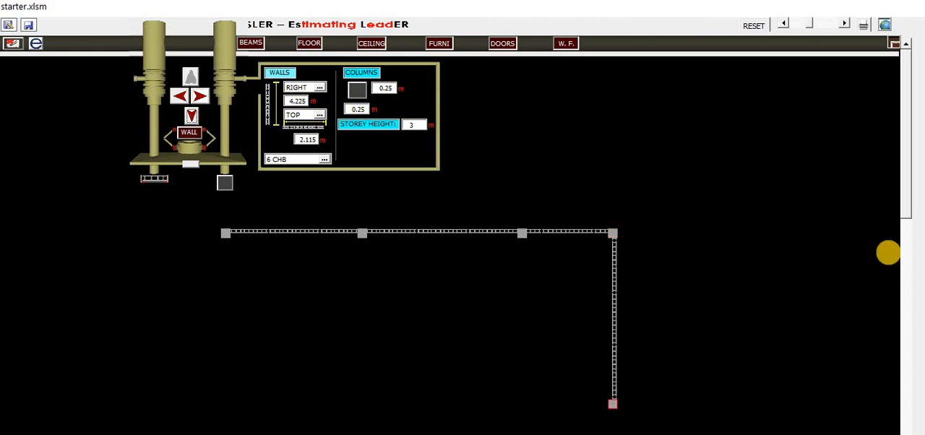
# Step: Set the vertical wall length to 3.395 m and draw a second wall downward from the corner
pyautogui.moveTo(905, 213); pyautogui.dragTo(908, 267)
pyautogui.hotkey('alt', 'Tab')
pyautogui.scroll(-5, 634, 311)
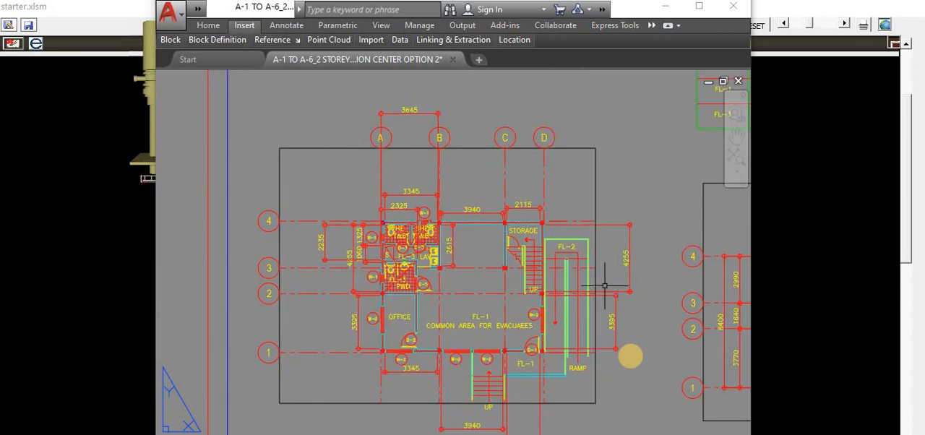
pyautogui.scroll(6, 603, 285)
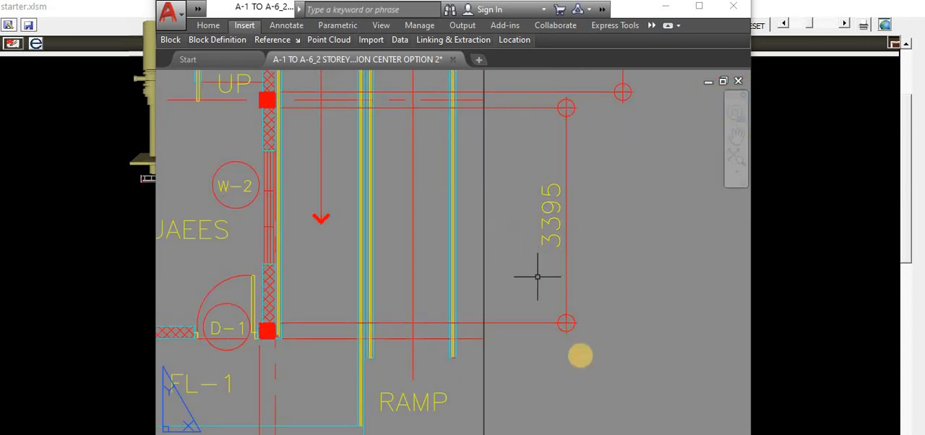
pyautogui.hotkey('alt', 'Tab')
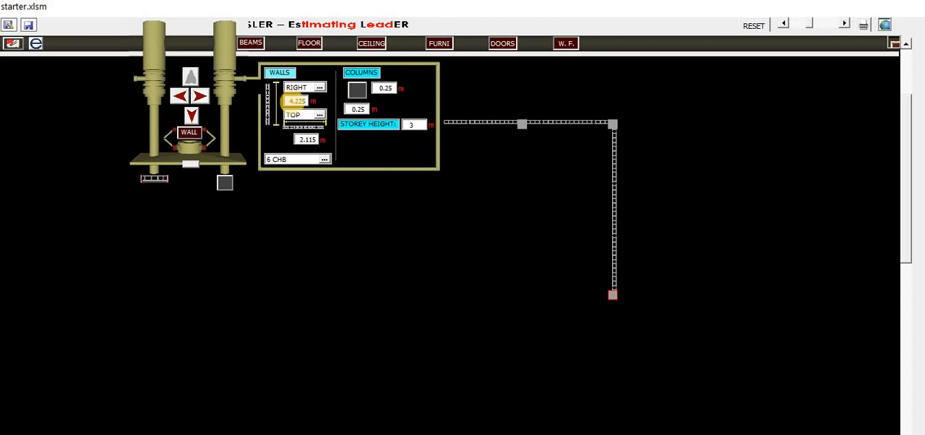
pyautogui.moveTo(300, 101); pyautogui.dragTo(277, 92)
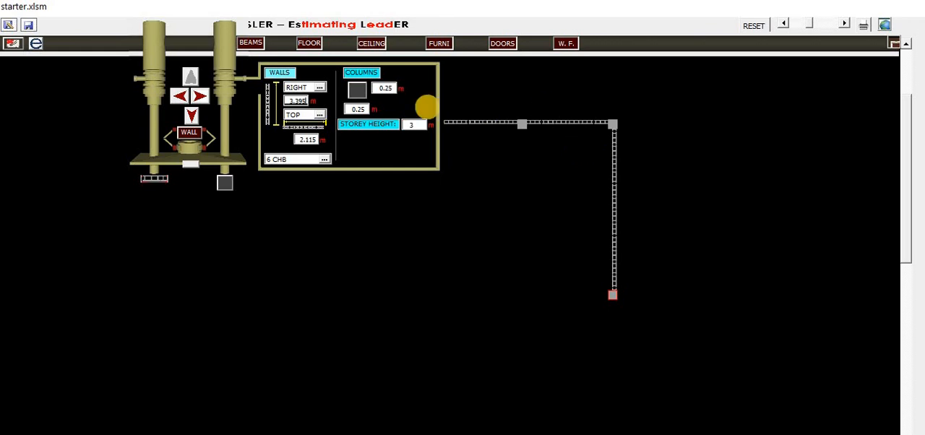
pyautogui.click(190, 116)
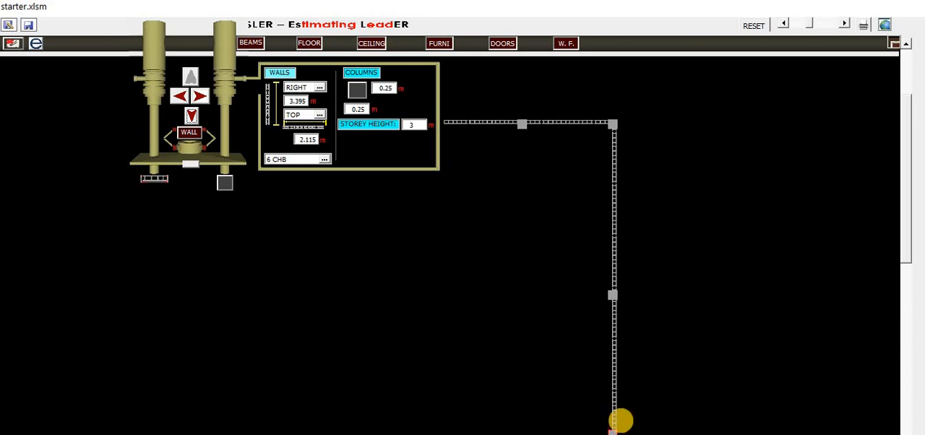
# Step: Switch the horizontal wall alignment to BOTTOM
pyautogui.scroll(-1, 905, 255)
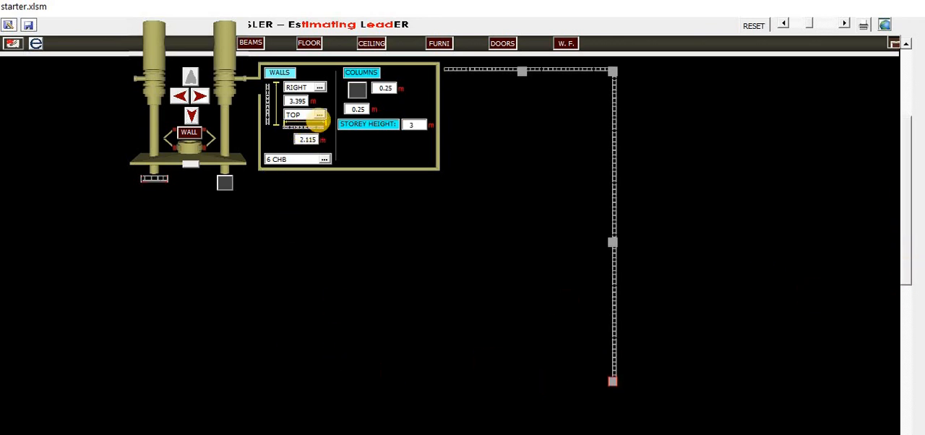
pyautogui.click(319, 114)
pyautogui.click(320, 137)
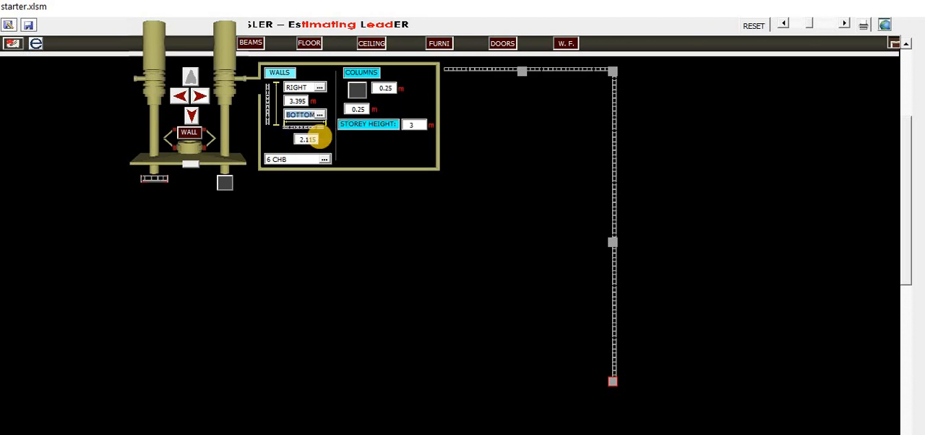
# Step: Check the bottom dimensions on the plan and draw a 2.115 m horizontal wall to the left
pyautogui.hotkey('alt', 'Tab')
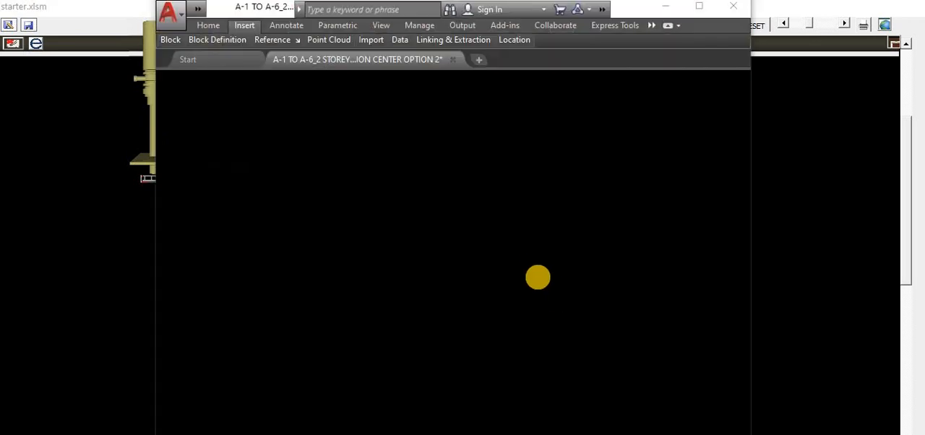
pyautogui.scroll(-4, 535, 270)
pyautogui.scroll(-3, 481, 292)
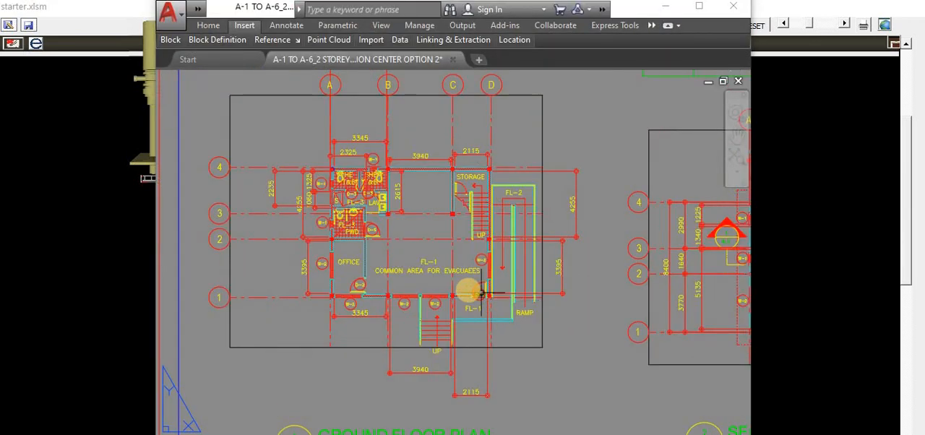
pyautogui.scroll(3, 467, 288)
pyautogui.scroll(-5, 450, 392)
pyautogui.scroll(5, 479, 368)
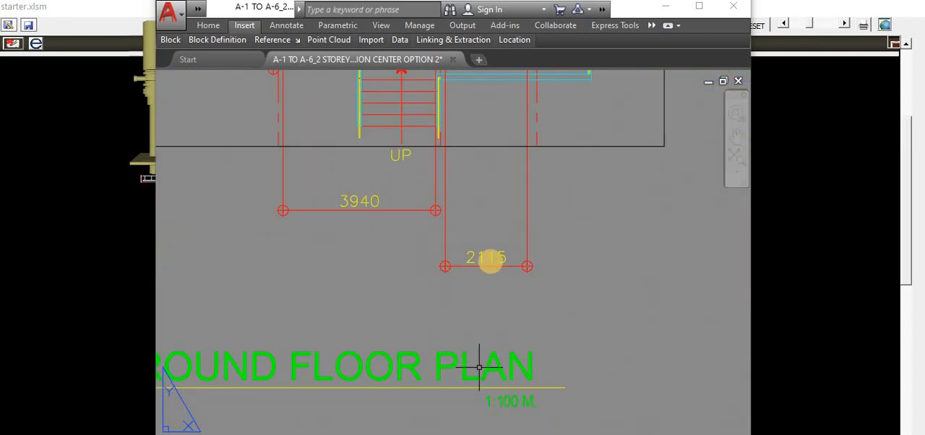
pyautogui.hotkey('alt', 'Tab')
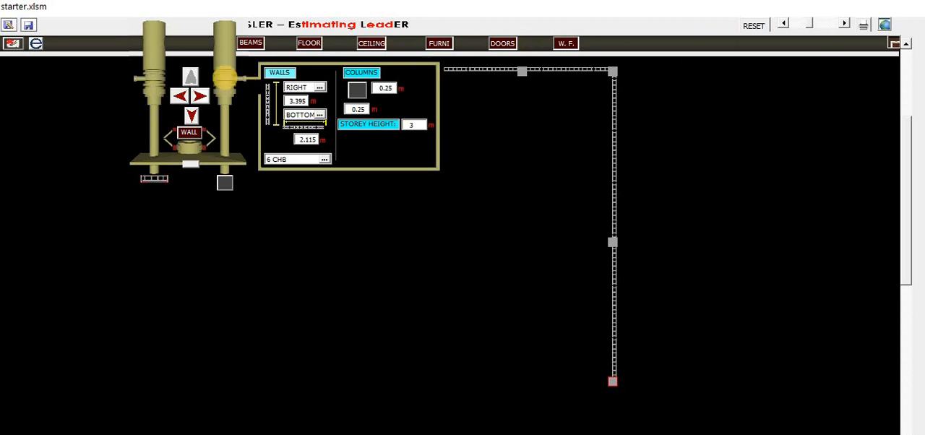
pyautogui.click(178, 97)
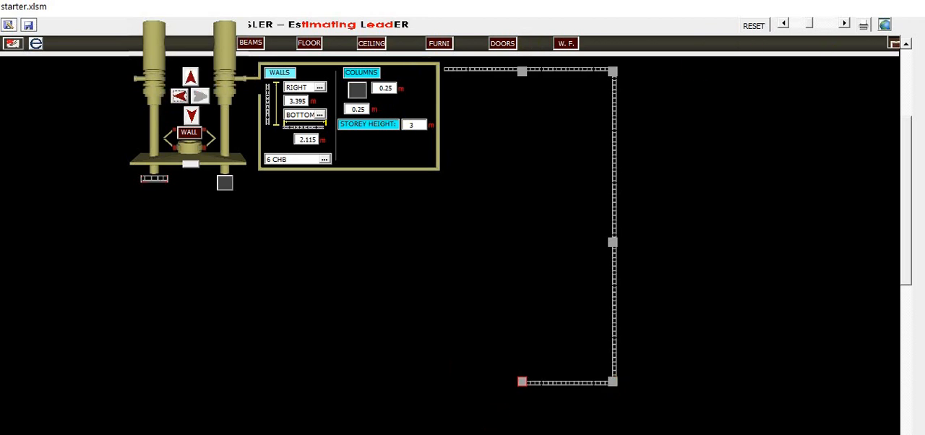
# Step: Check the bottom dimensions on the plan and draw two more horizontal walls leftward, 3.94 m and then 3.345 m long
pyautogui.hotkey('alt', 'Tab')
pyautogui.scroll(-5, 496, 308)
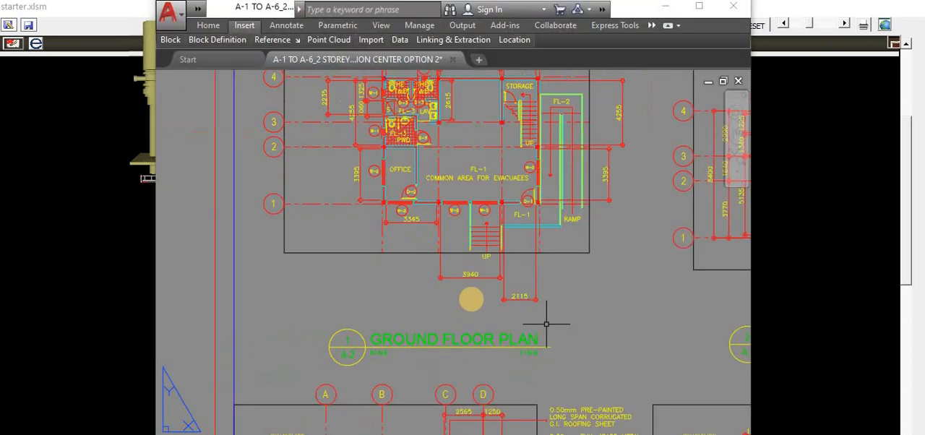
pyautogui.scroll(4, 485, 292)
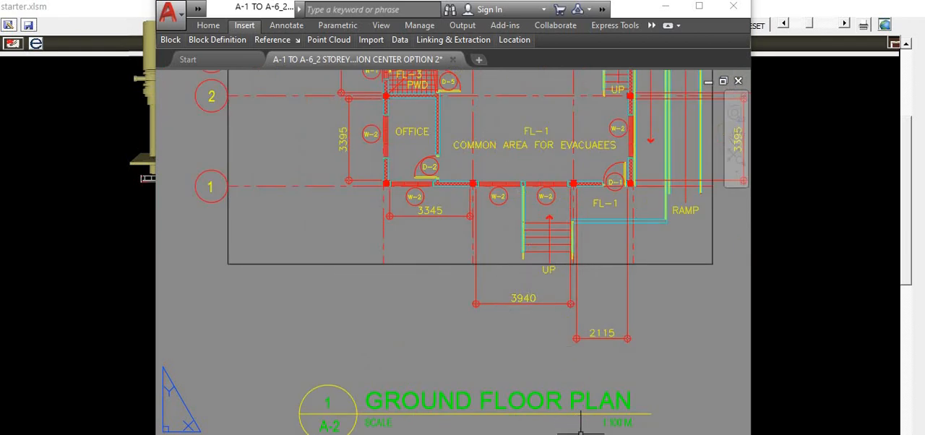
pyautogui.hotkey('alt', 'Tab')
pyautogui.doubleClick(303, 140)
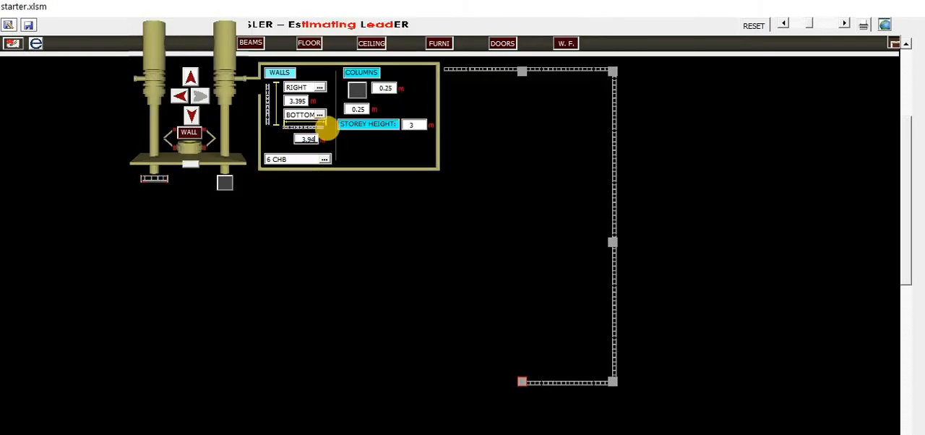
pyautogui.click(176, 96)
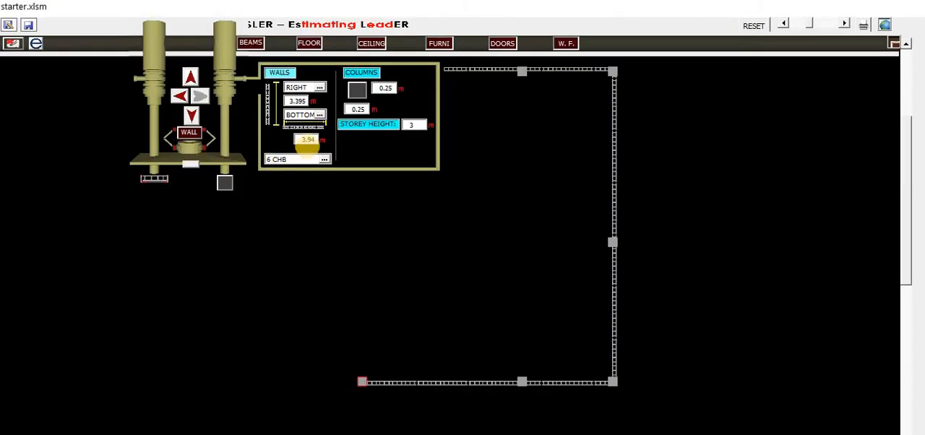
pyautogui.click(299, 139)
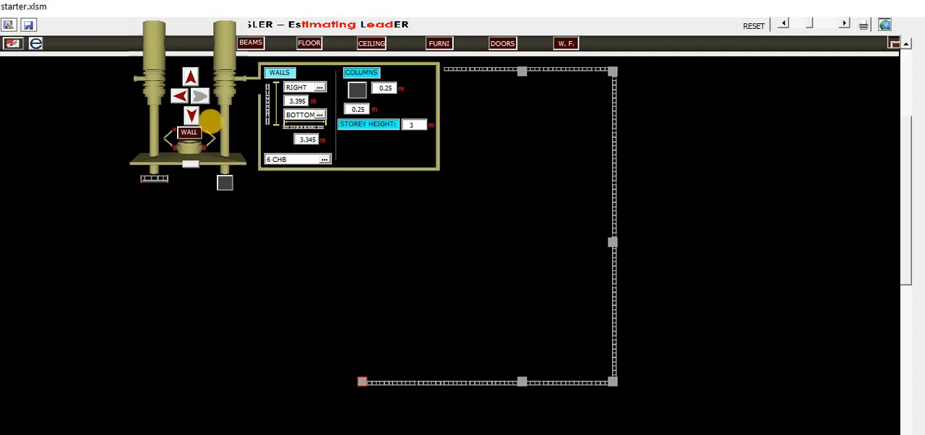
pyautogui.click(180, 96)
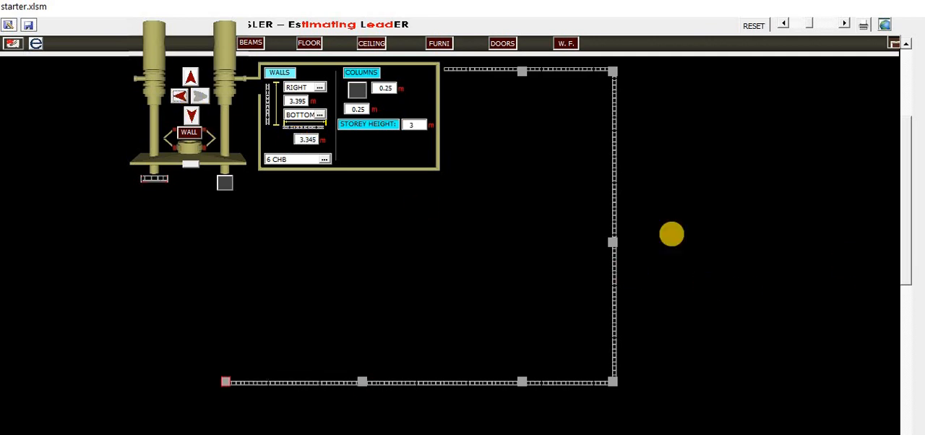
# Step: Switch the vertical wall alignment to LEFT and draw a 3.395 m wall upward from the bottom-left corner
pyautogui.scroll(1, 904, 231)
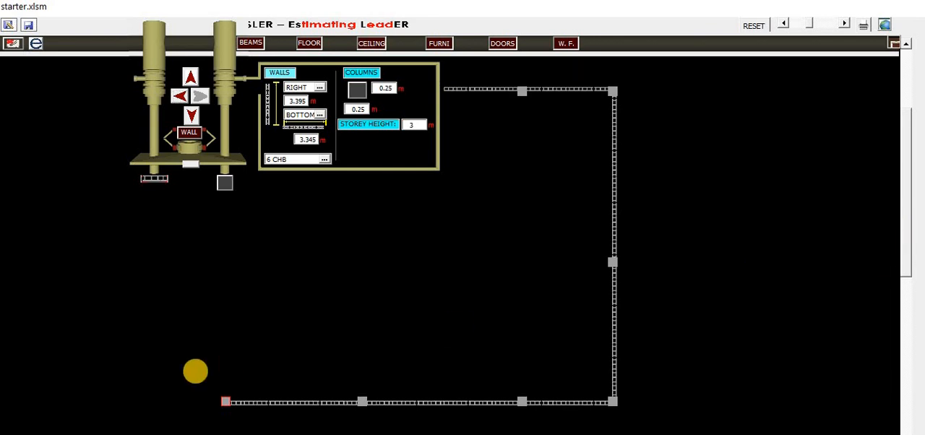
pyautogui.hotkey('alt', 'Tab')
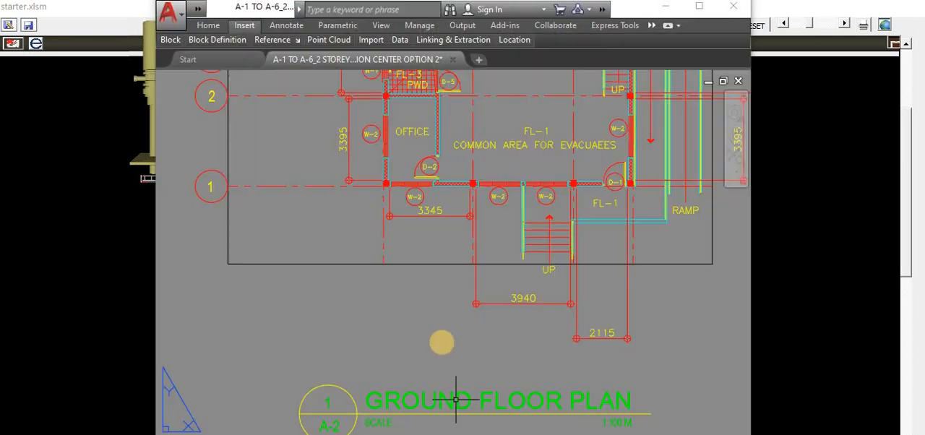
pyautogui.scroll(4, 380, 217)
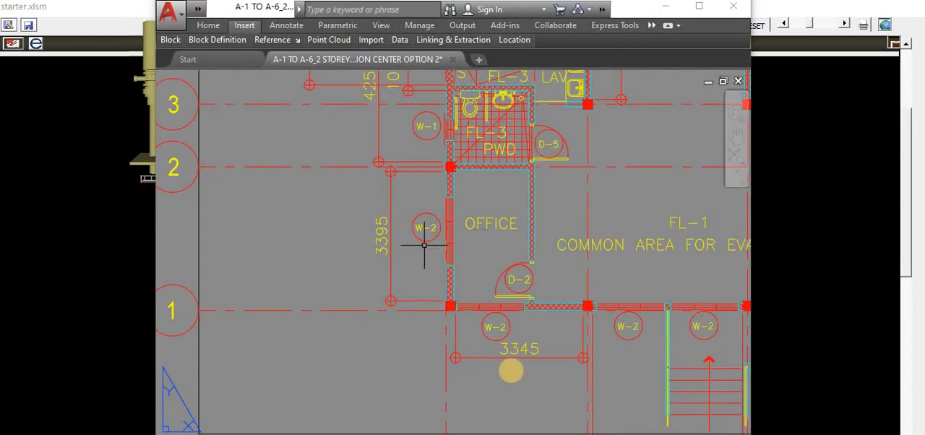
pyautogui.hotkey('alt', 'Tab')
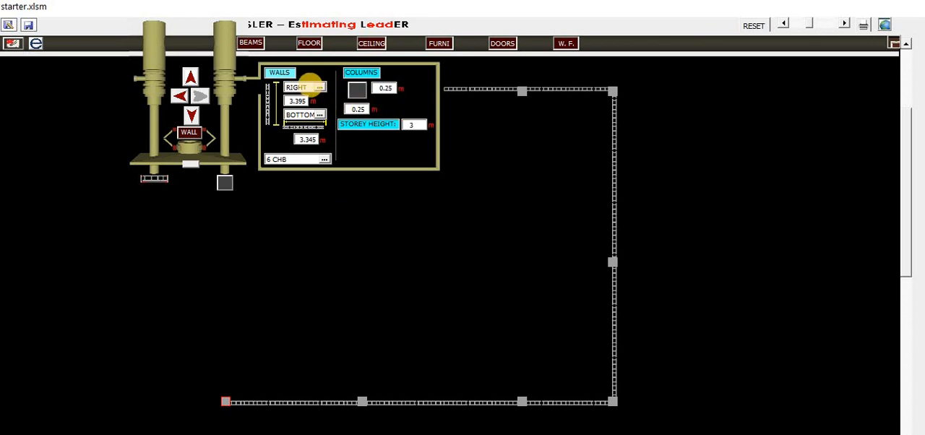
pyautogui.click(318, 88)
pyautogui.click(306, 92)
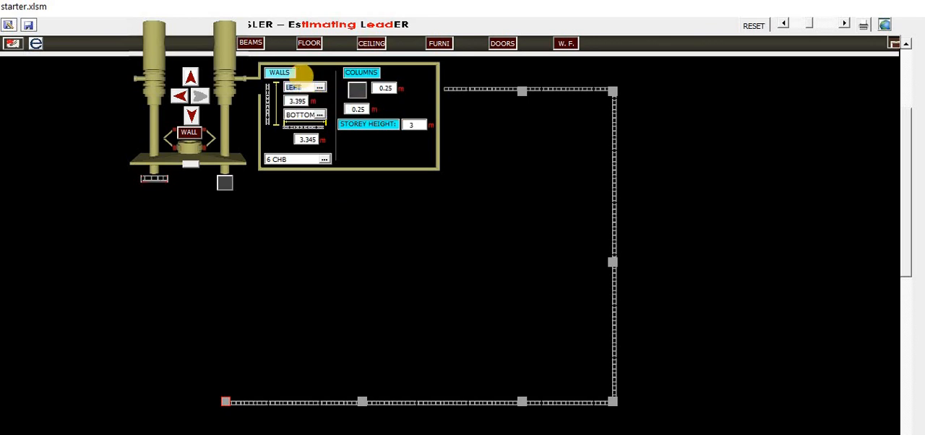
pyautogui.click(190, 75)
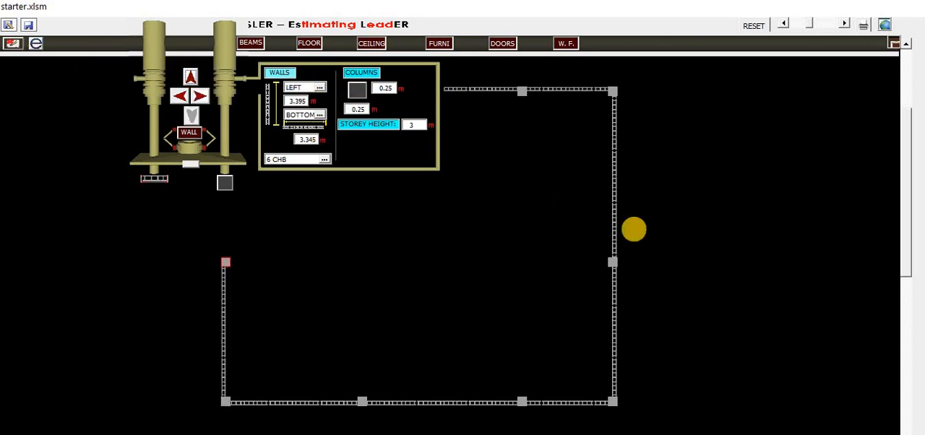
# Step: Set the vertical wall length to 1.325 m, turn off the column, and draw a wall downward from the top-left corner
pyautogui.hotkey('alt', 'Tab')
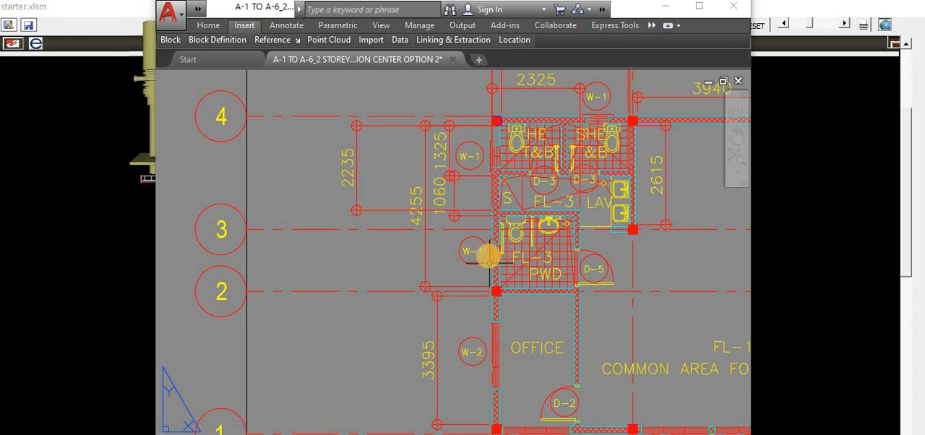
pyautogui.scroll(2, 510, 126)
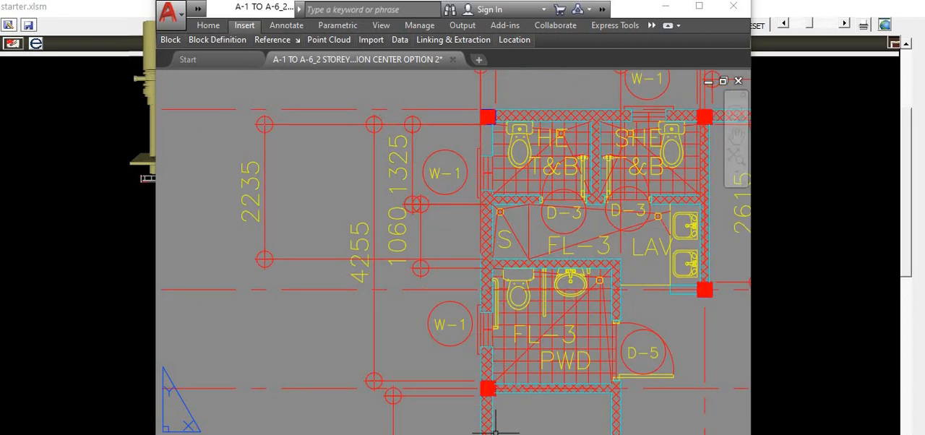
pyautogui.click(584, 434)
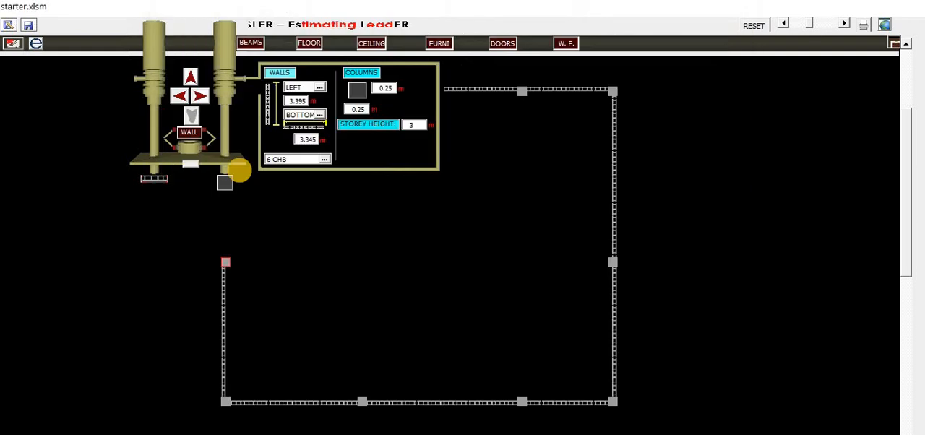
pyautogui.moveTo(903, 218); pyautogui.dragTo(905, 147)
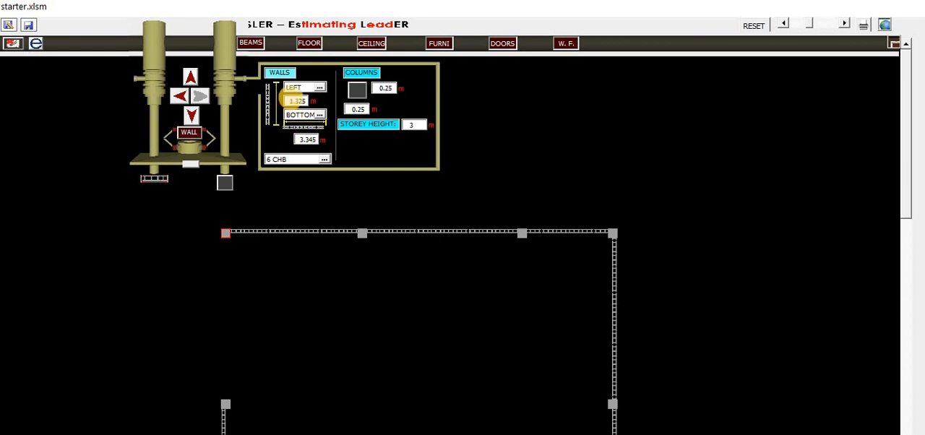
pyautogui.click(226, 182)
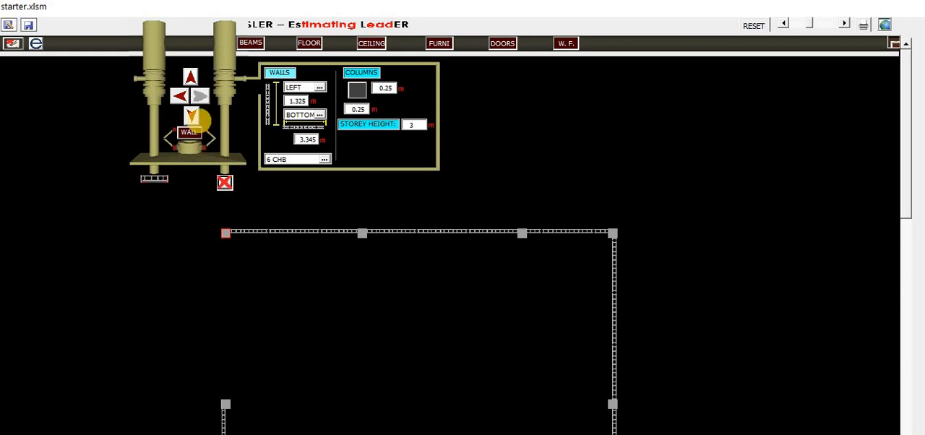
pyautogui.click(191, 114)
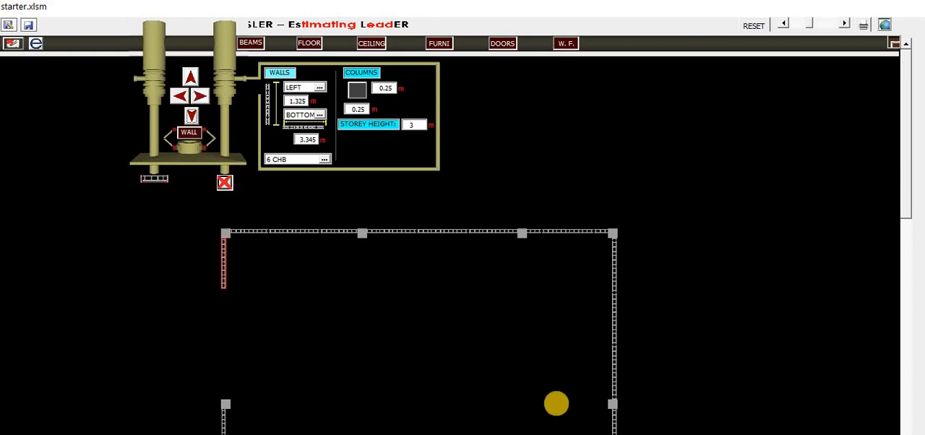
# Step: Set the vertical wall length to 1.06 m and draw two wall segments downward along the left side
pyautogui.hotkey('alt', 'Tab')
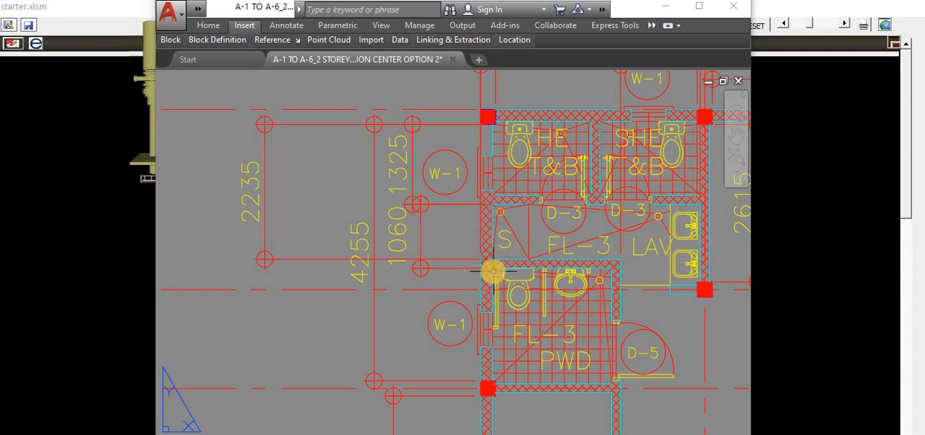
pyautogui.click(592, 434)
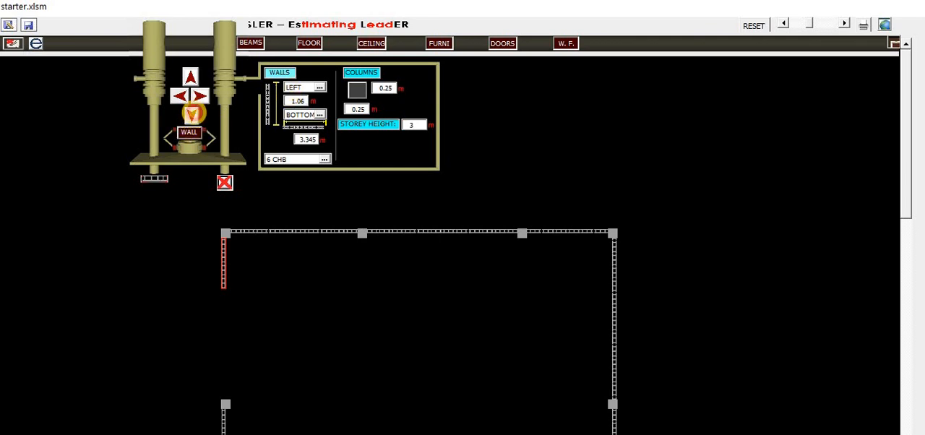
pyautogui.click(192, 114)
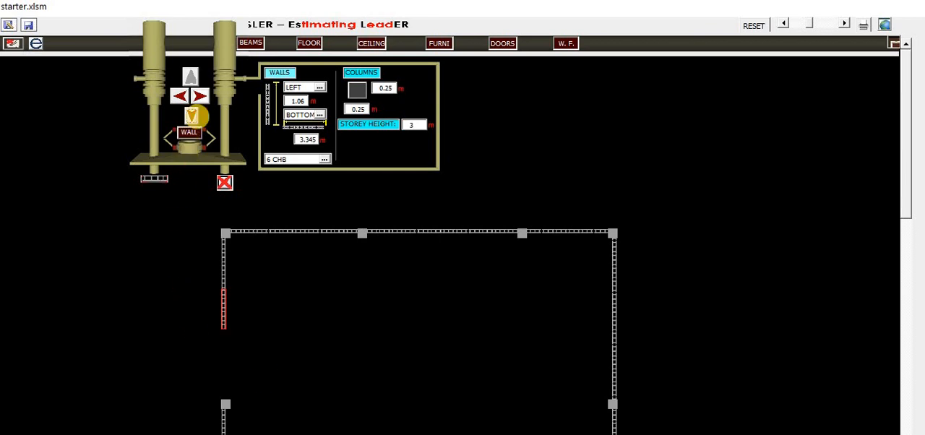
pyautogui.click(191, 115)
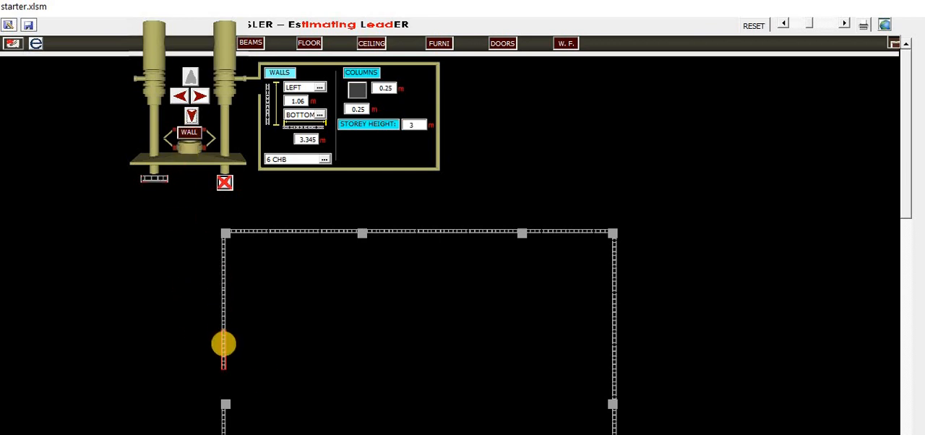
# Step: Stretch the last left wall segment down to meet the corner column and close the wall panel
pyautogui.click(223, 344)
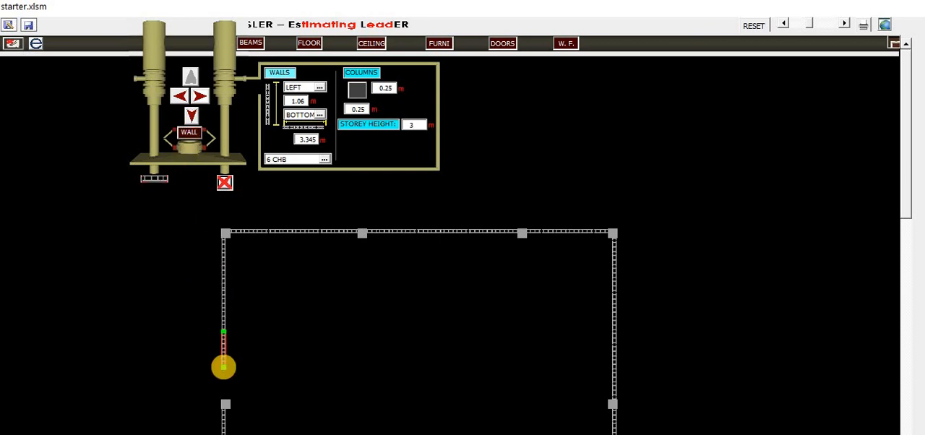
pyautogui.moveTo(223, 368); pyautogui.dragTo(225, 398)
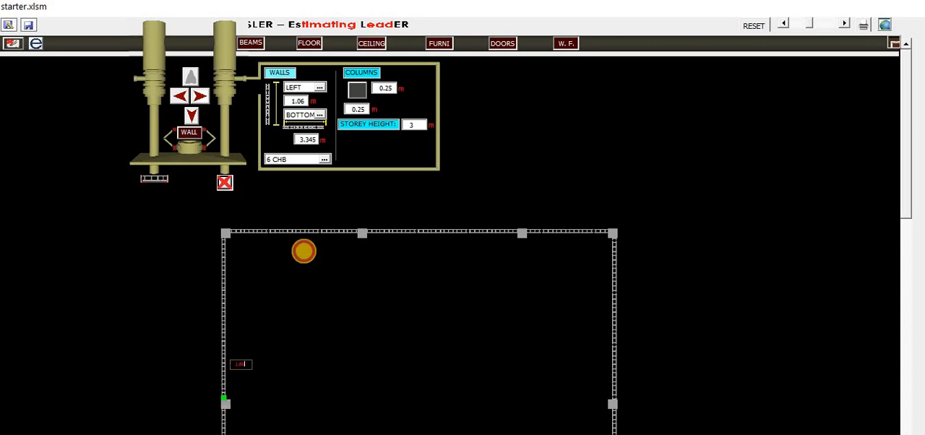
pyautogui.click(324, 204)
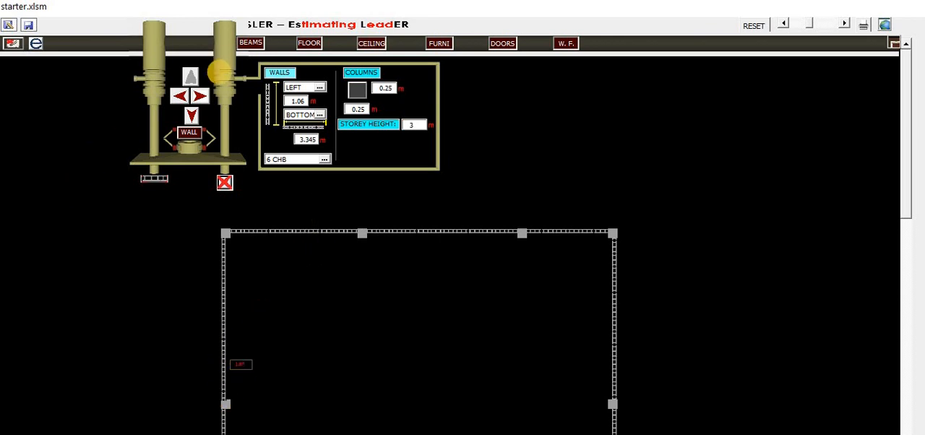
pyautogui.click(223, 73)
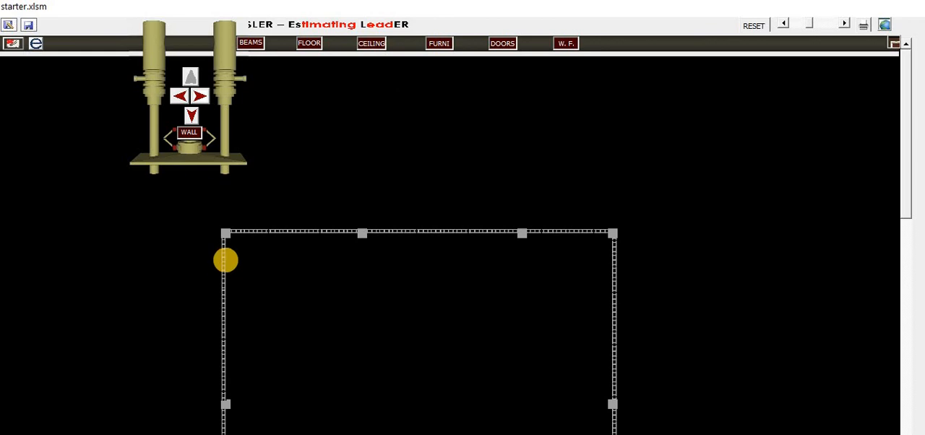
# Step: Select the end of the 1.325 m wall, reopen the wall panel without a column, and draw a 3.345 m wall to the right
pyautogui.click(224, 257)
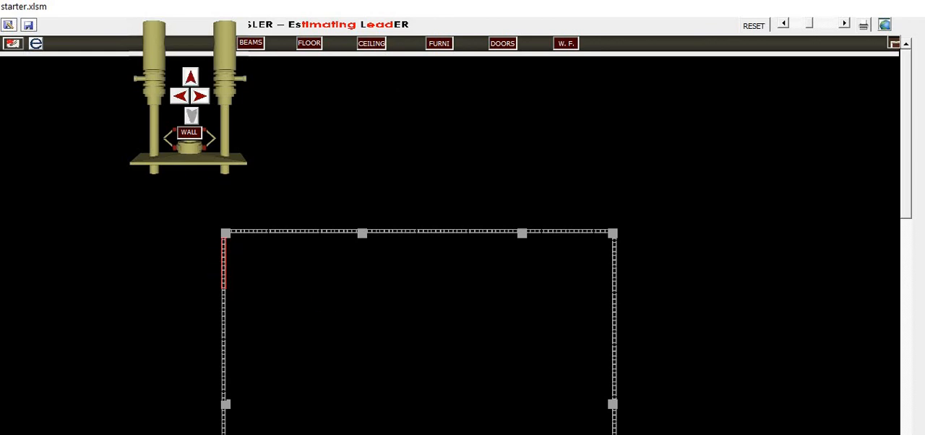
pyautogui.hotkey('alt', 'Tab')
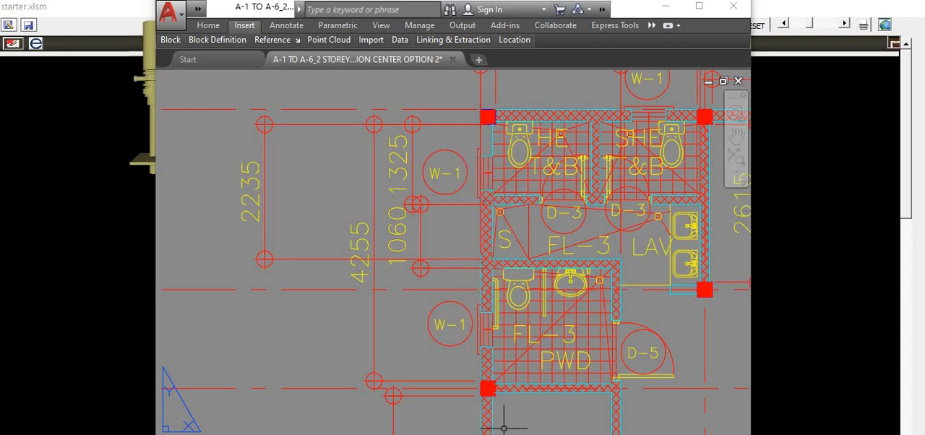
pyautogui.hotkey('alt', 'Tab')
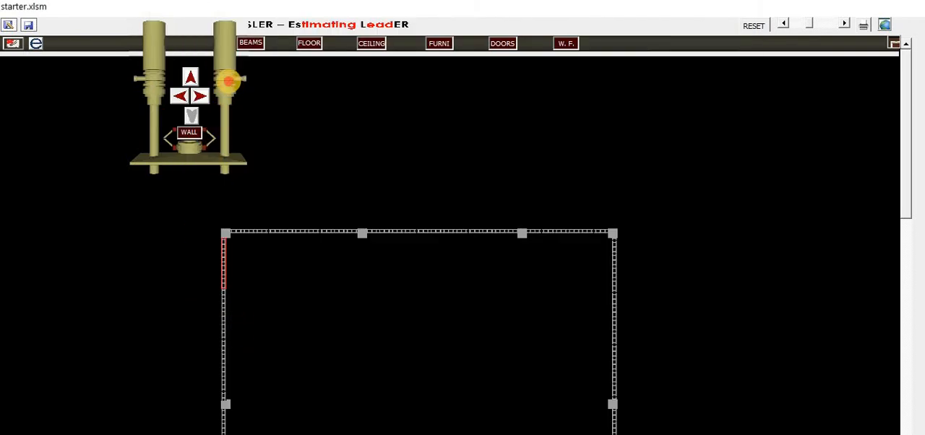
pyautogui.click(229, 82)
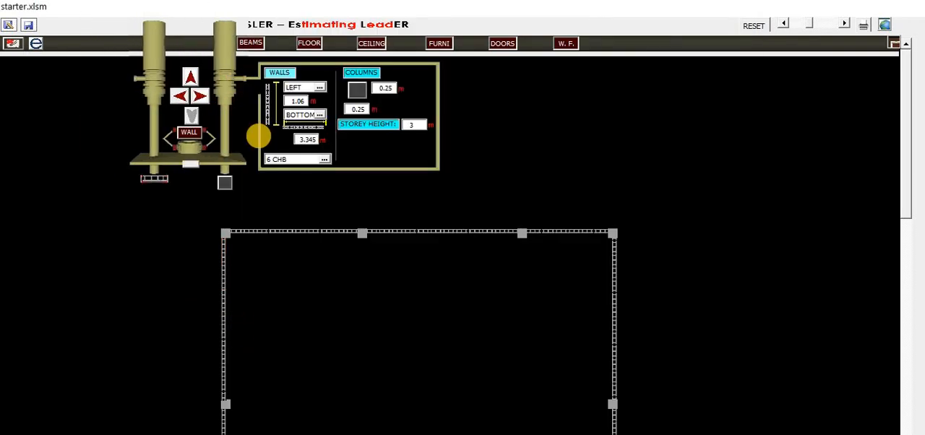
pyautogui.moveTo(223, 254)
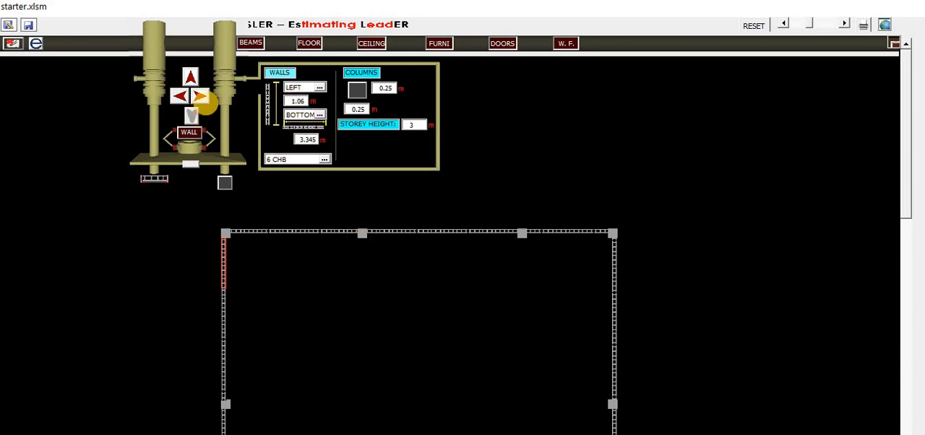
pyautogui.click(225, 182)
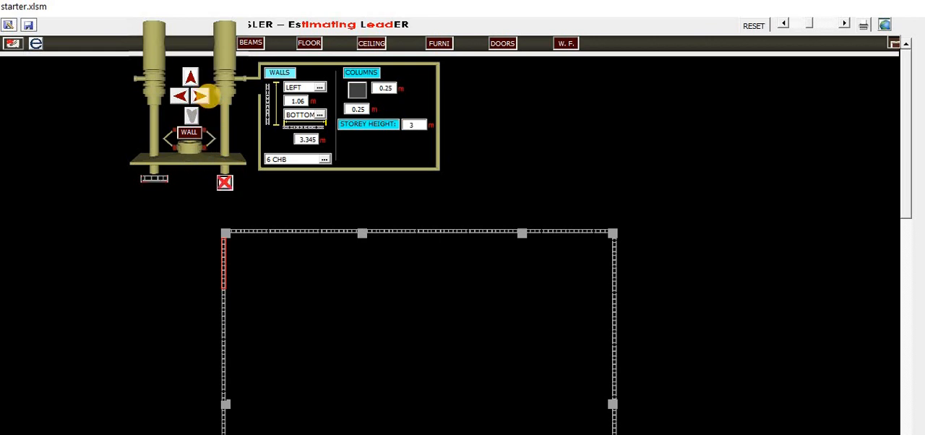
pyautogui.click(203, 96)
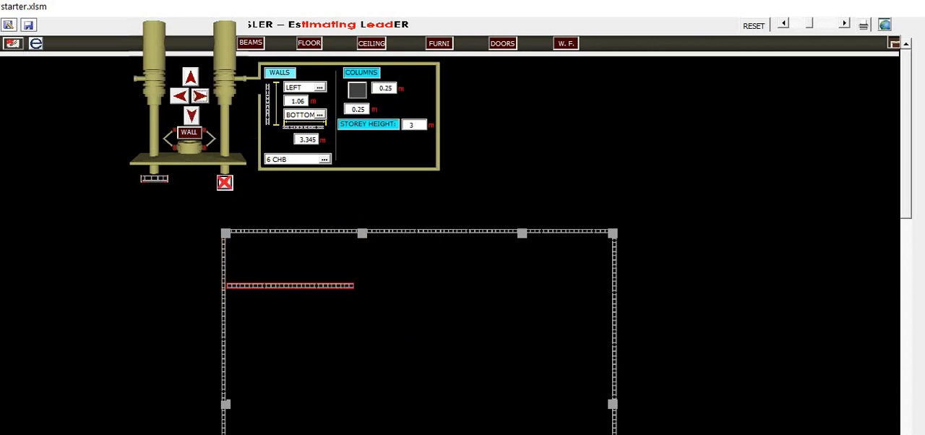
# Step: Examine the upper dimensions of the ground floor plan in the drawing
pyautogui.click(537, 432)
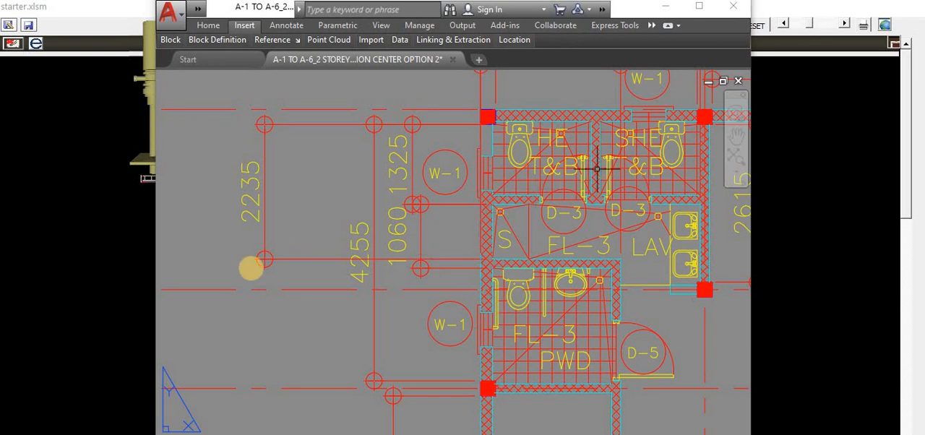
pyautogui.scroll(-4, 251, 268)
pyautogui.scroll(2, 378, 275)
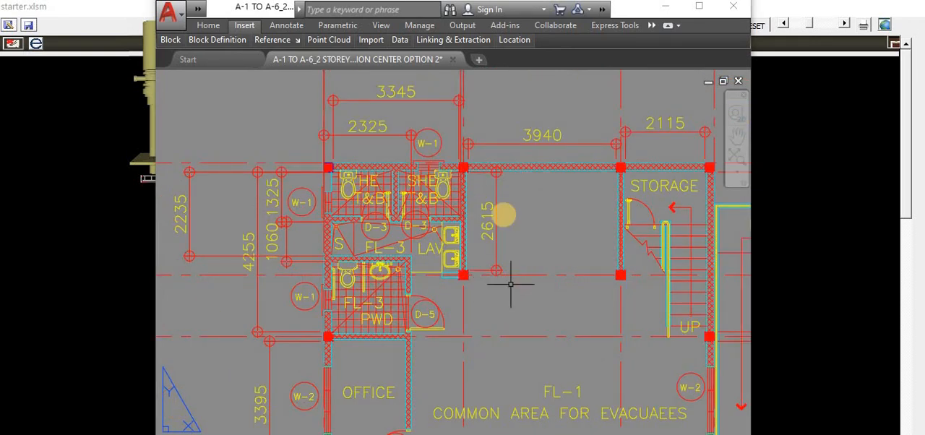
# Step: Return to the spreadsheet and change the wall material to 4 CHB
pyautogui.click(549, 433)
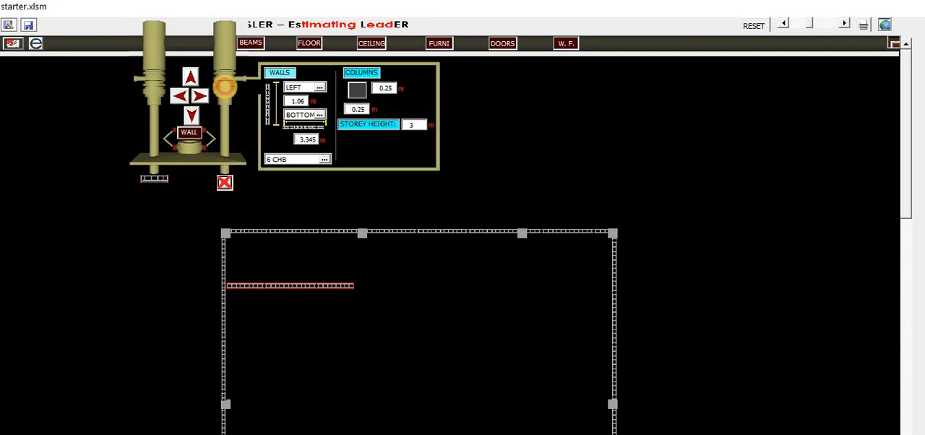
pyautogui.click(224, 86)
pyautogui.click(13, 44)
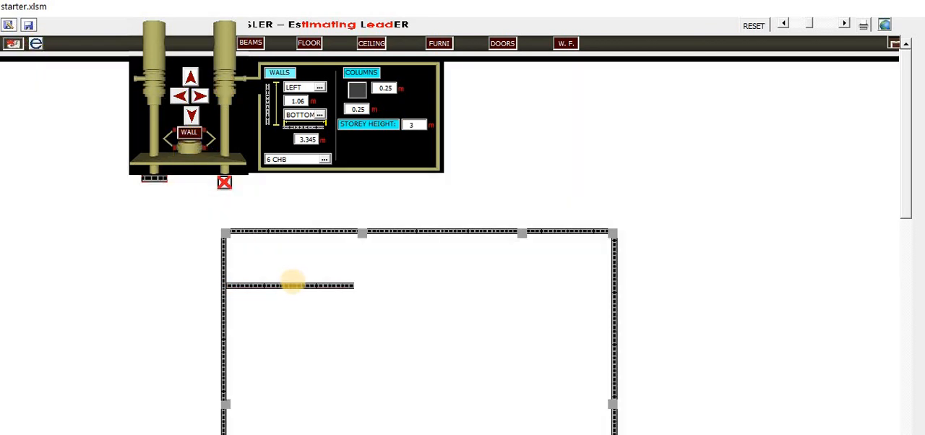
pyautogui.click(13, 43)
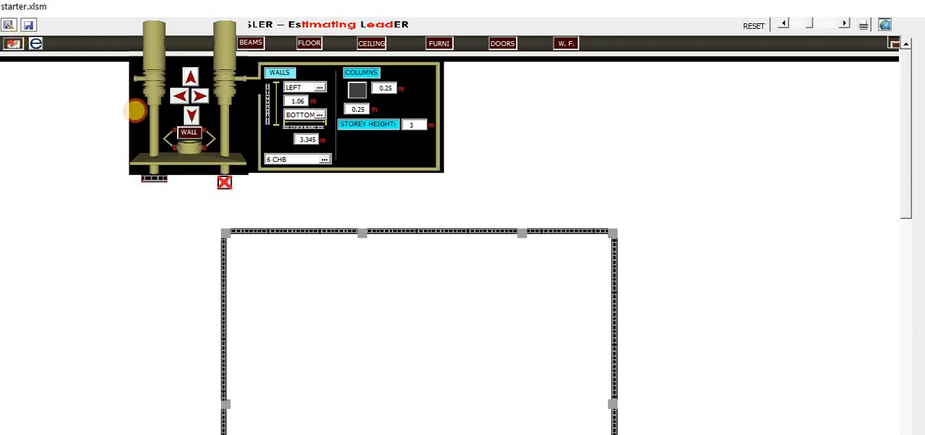
pyautogui.click(323, 158)
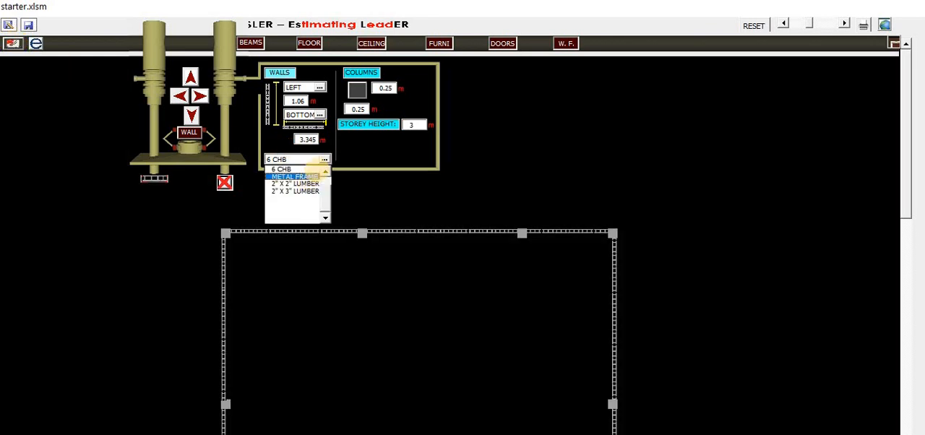
pyautogui.moveTo(316, 172); pyautogui.dragTo(322, 147)
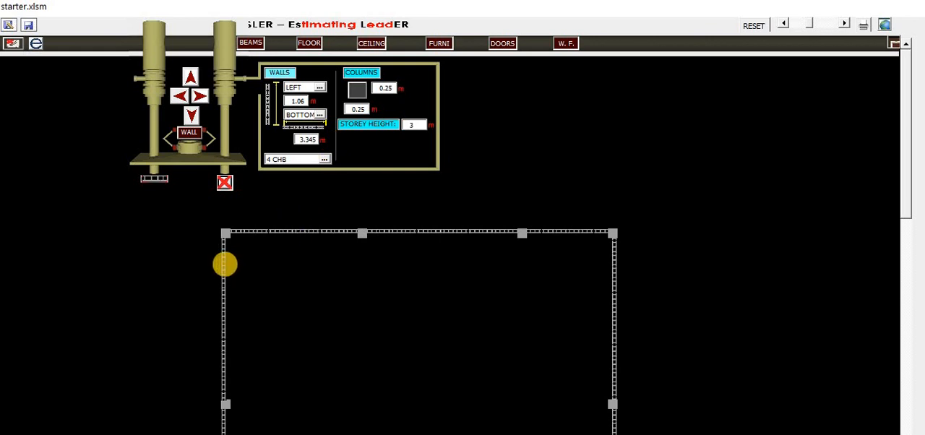
# Step: Select the second top column, set a centered 2.615 m wall without column, and draw it downward
pyautogui.click(224, 263)
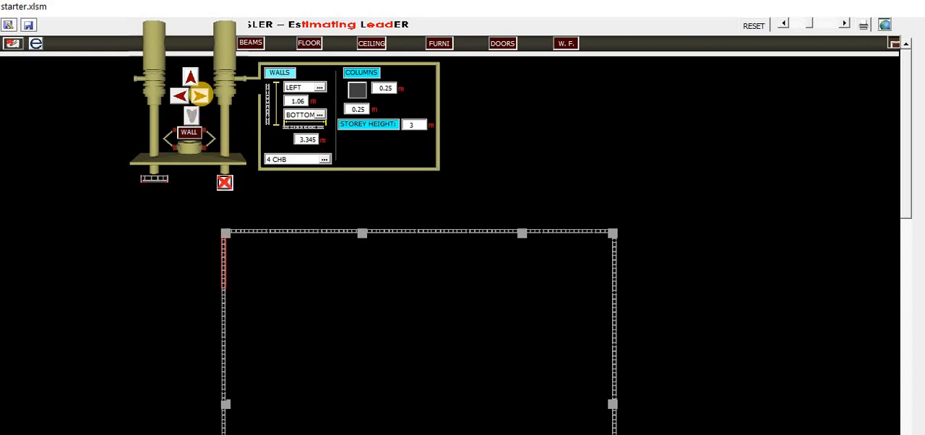
pyautogui.click(200, 95)
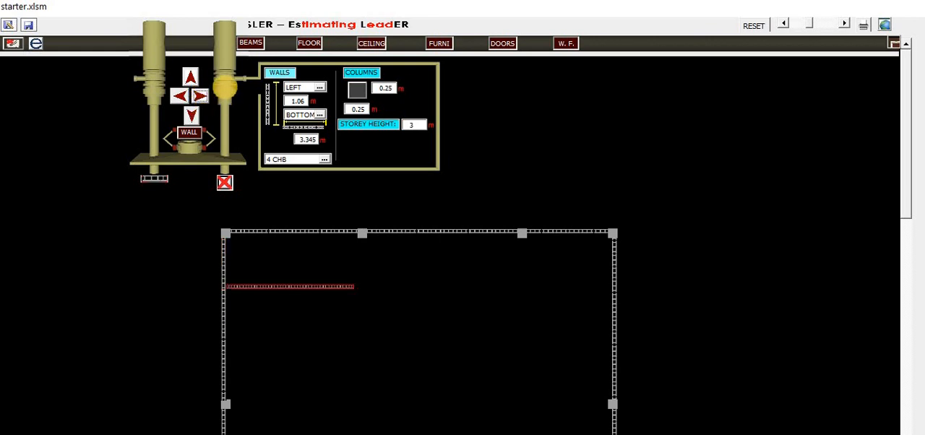
pyautogui.click(362, 234)
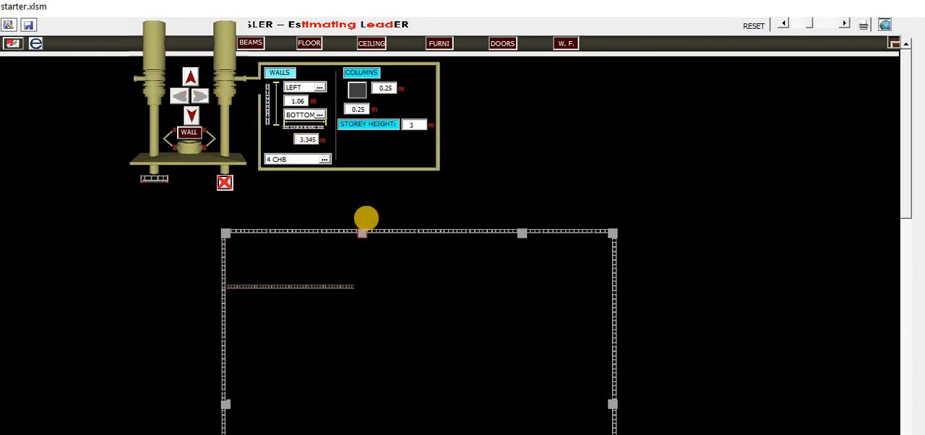
pyautogui.hotkey('alt', 'Tab')
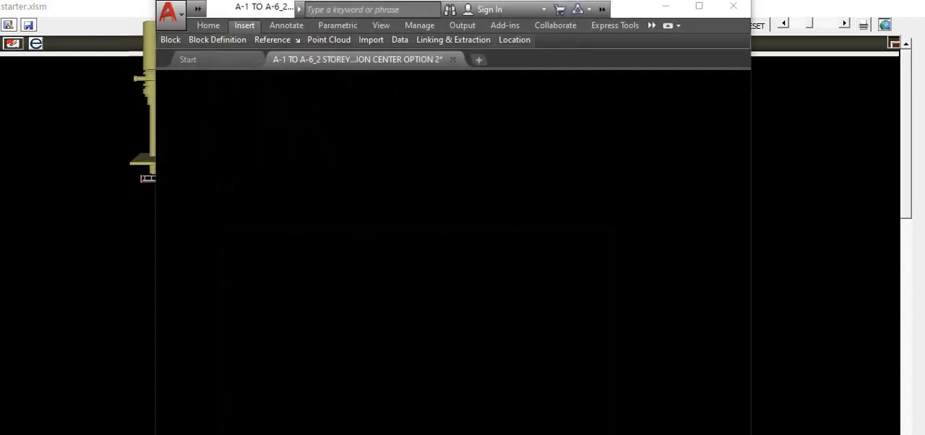
pyautogui.hotkey('alt', 'Tab')
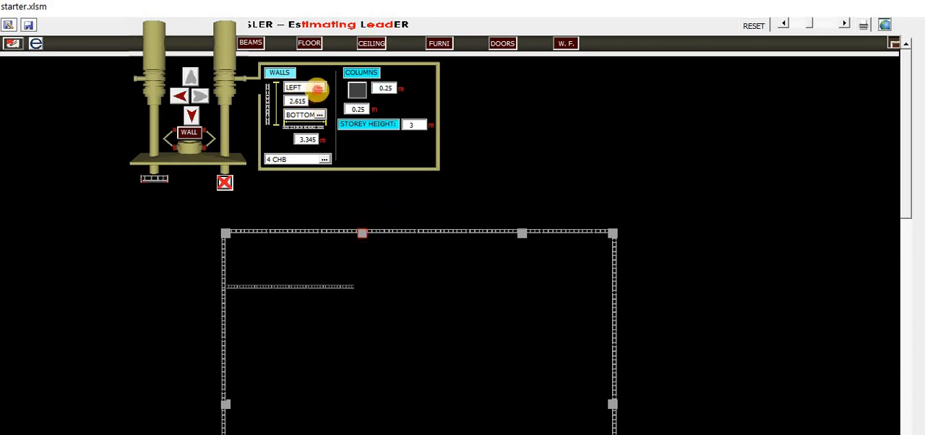
pyautogui.click(318, 88)
pyautogui.click(307, 103)
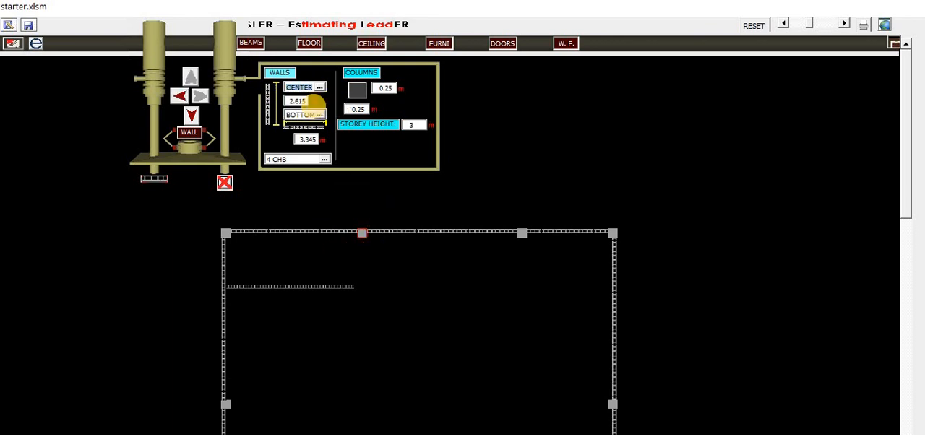
pyautogui.click(225, 182)
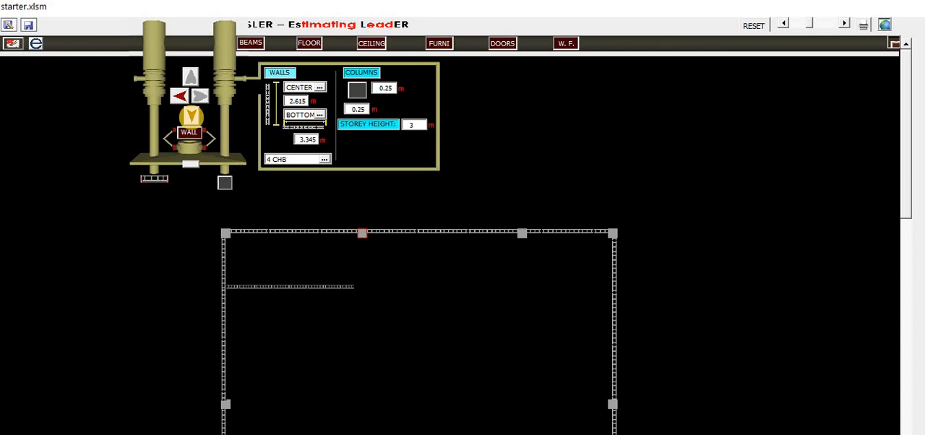
pyautogui.click(189, 113)
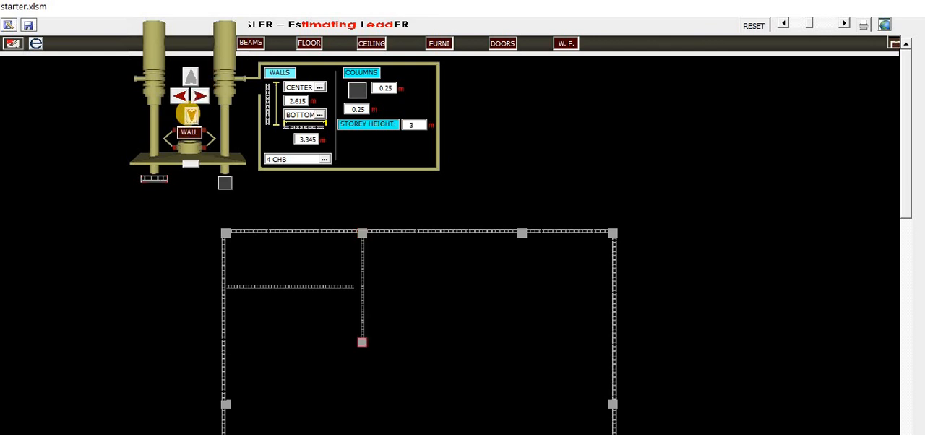
# Step: Draw another 2.615 m wall downward from the third top column
pyautogui.click(523, 233)
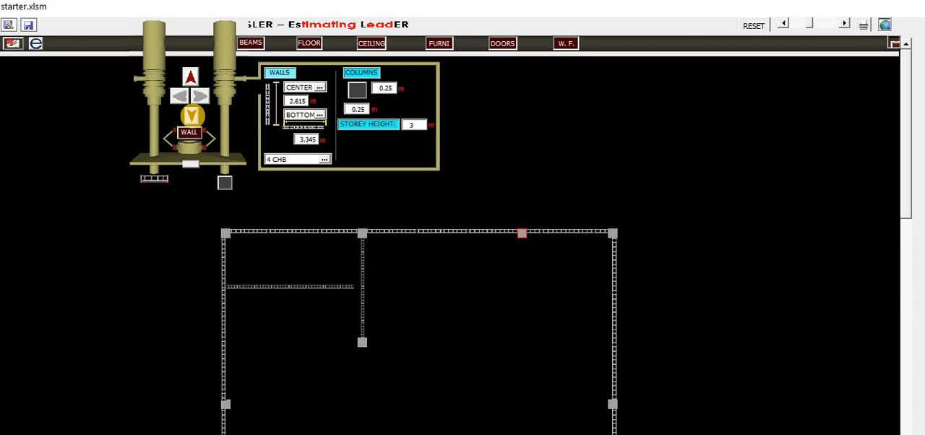
pyautogui.click(191, 115)
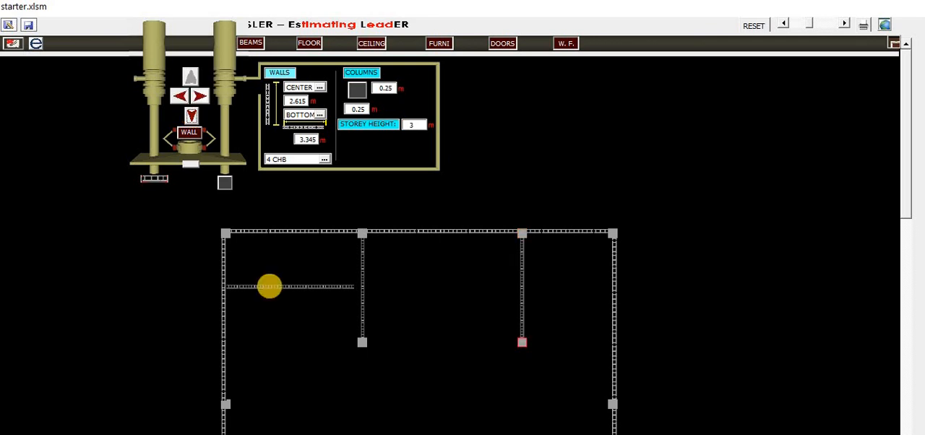
# Step: Stretch the end of the 3.345 m horizontal wall to meet the first new vertical wall
pyautogui.click(280, 289)
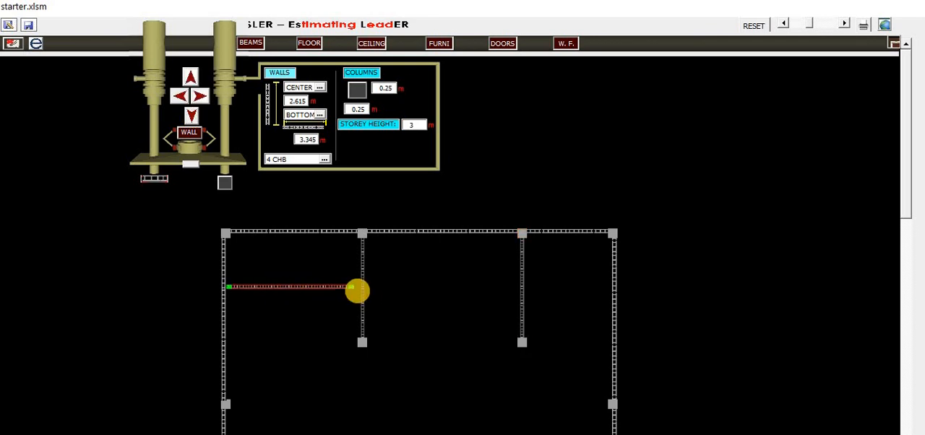
pyautogui.click(356, 287)
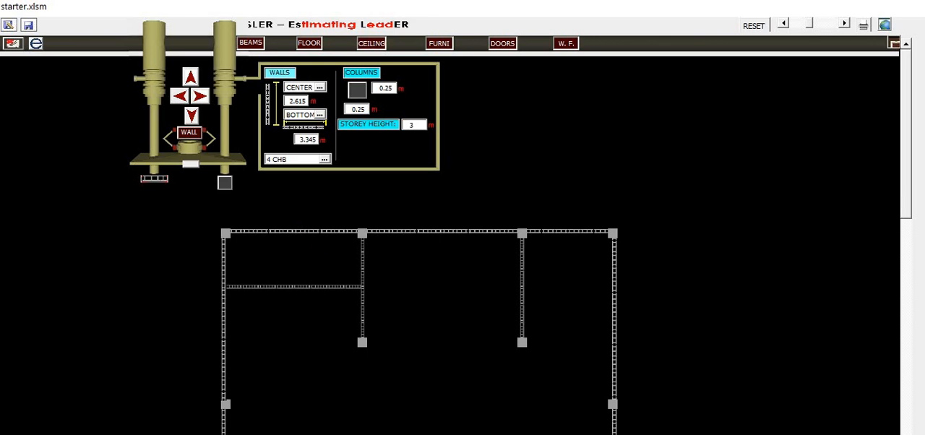
# Step: Add a vertical partition wall from the horizontal wall up to the top wall between the two toilets
pyautogui.hotkey('alt', 'Tab')
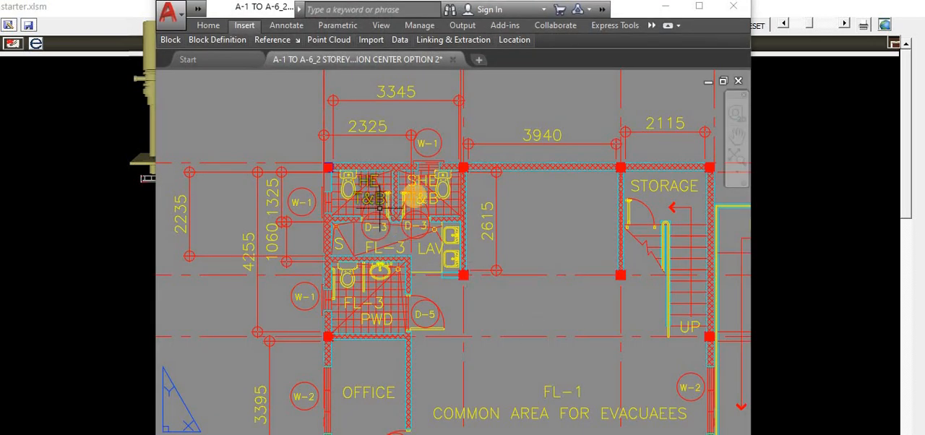
pyautogui.hotkey('alt', 'Tab')
pyautogui.click(310, 287)
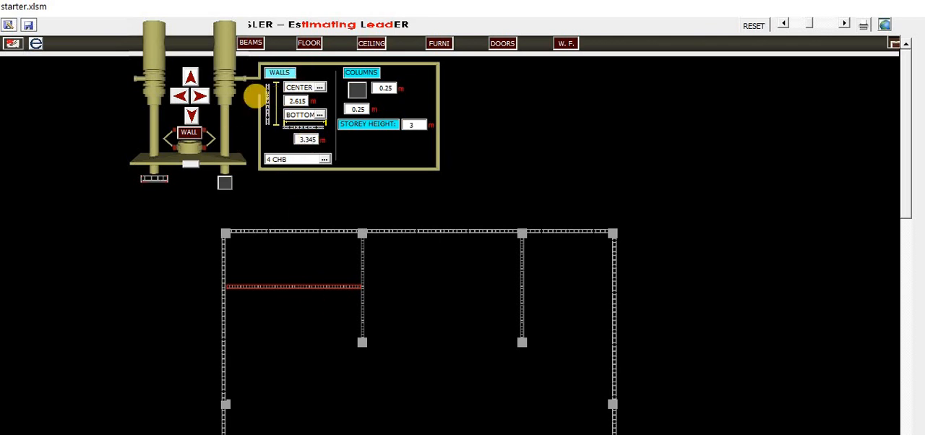
pyautogui.click(190, 77)
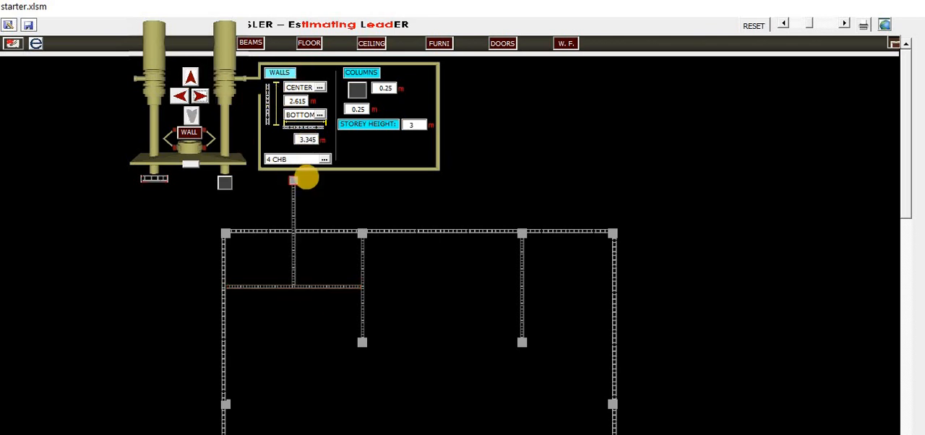
pyautogui.click(292, 181)
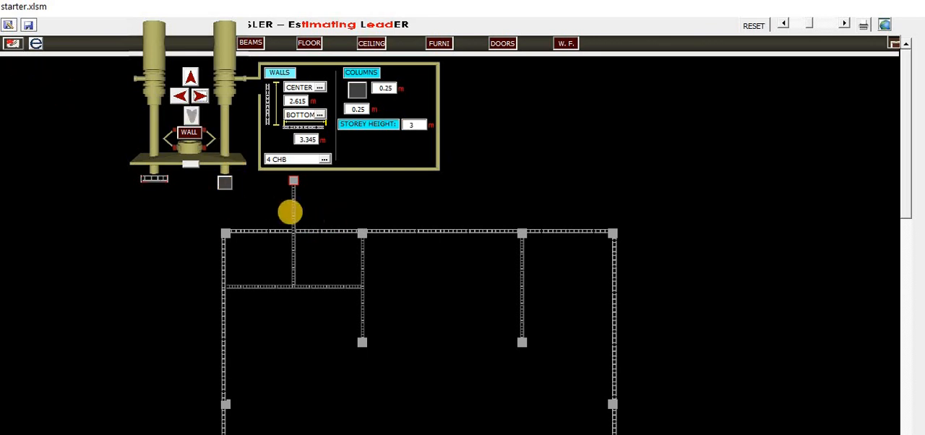
pyautogui.click(292, 213)
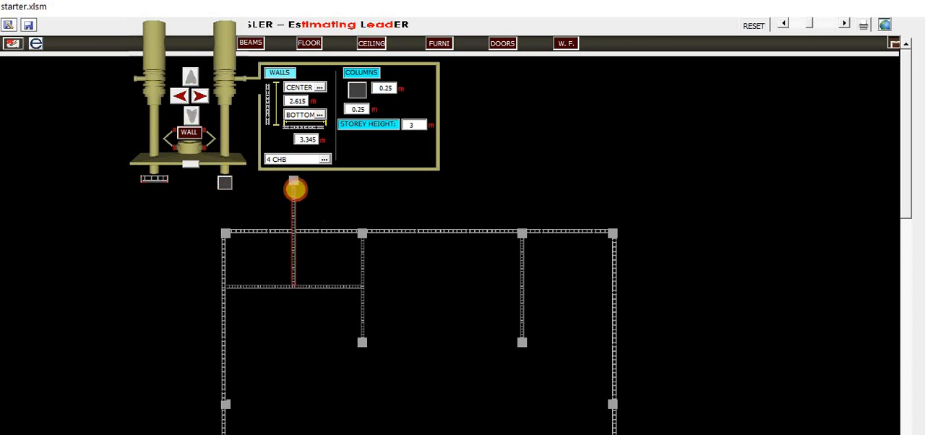
pyautogui.moveTo(293, 187); pyautogui.dragTo(294, 234)
# Step: Toggle the wall preview on and off to check the walls drawn so far
pyautogui.click(12, 44)
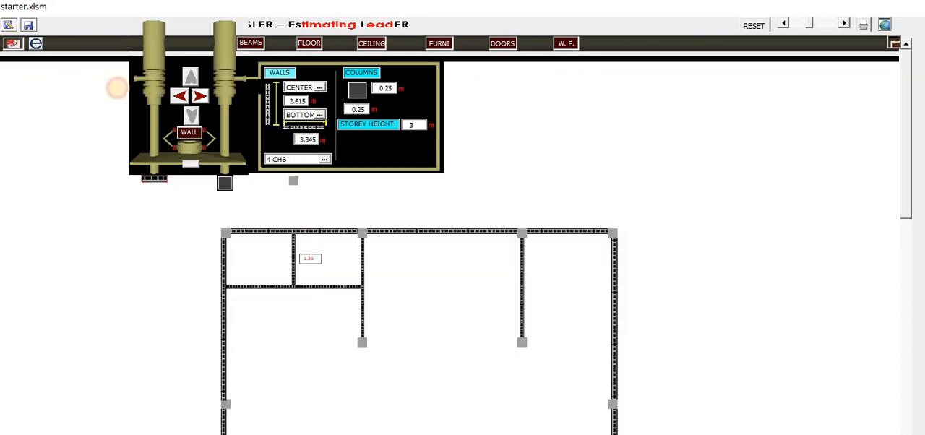
pyautogui.click(13, 43)
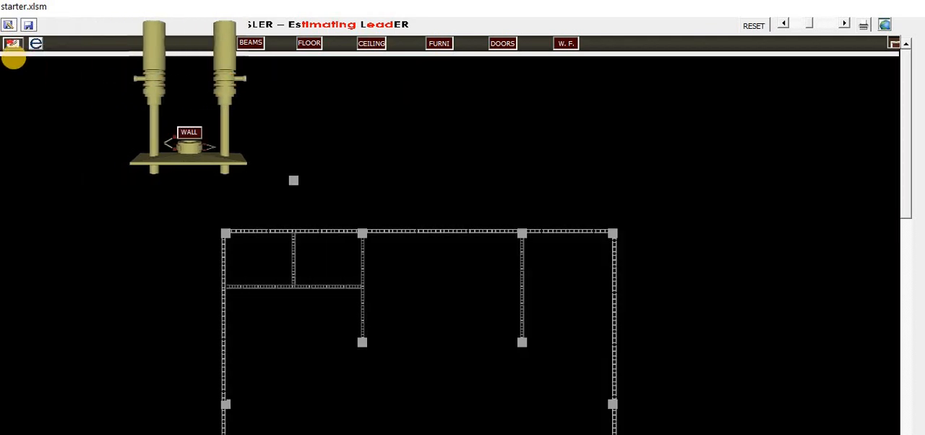
pyautogui.click(14, 46)
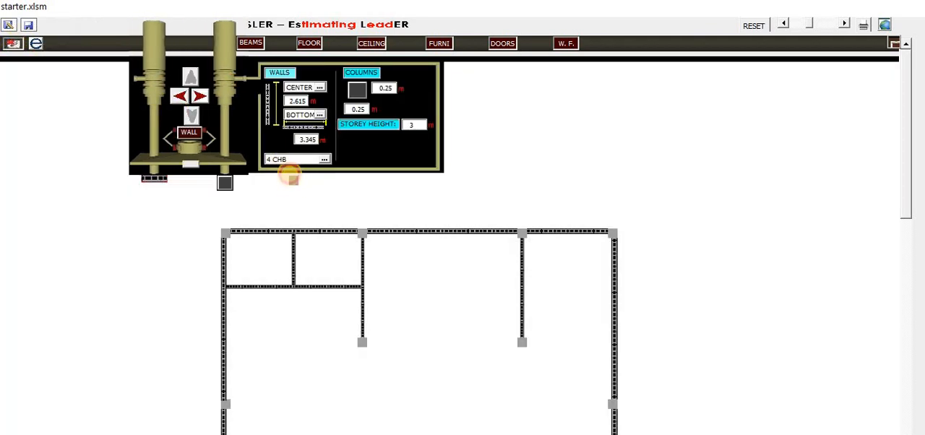
pyautogui.click(13, 43)
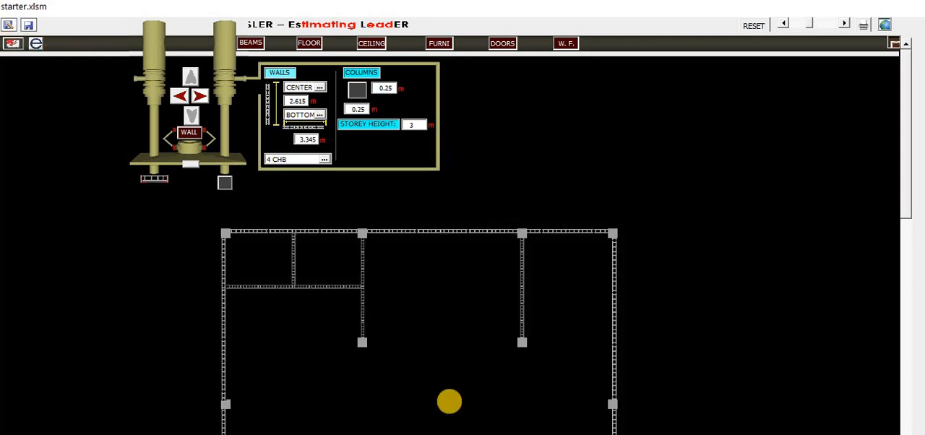
pyautogui.click(785, 23)
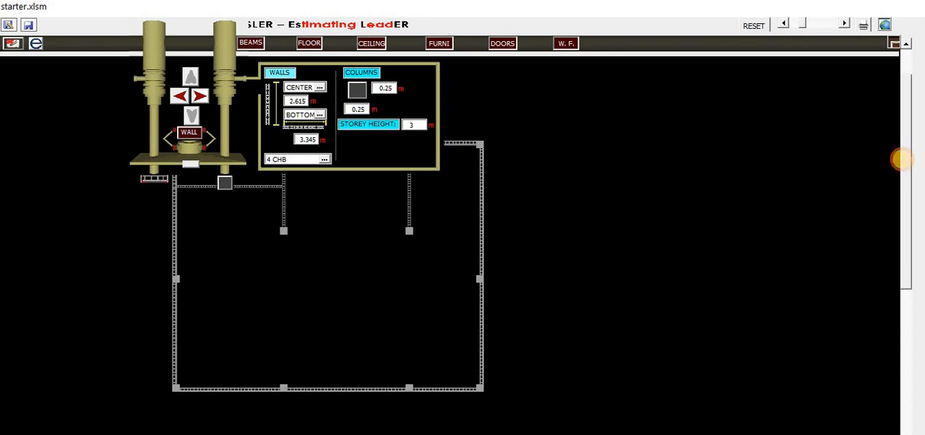
pyautogui.moveTo(902, 159); pyautogui.dragTo(902, 134)
pyautogui.hotkey('alt', 'Tab')
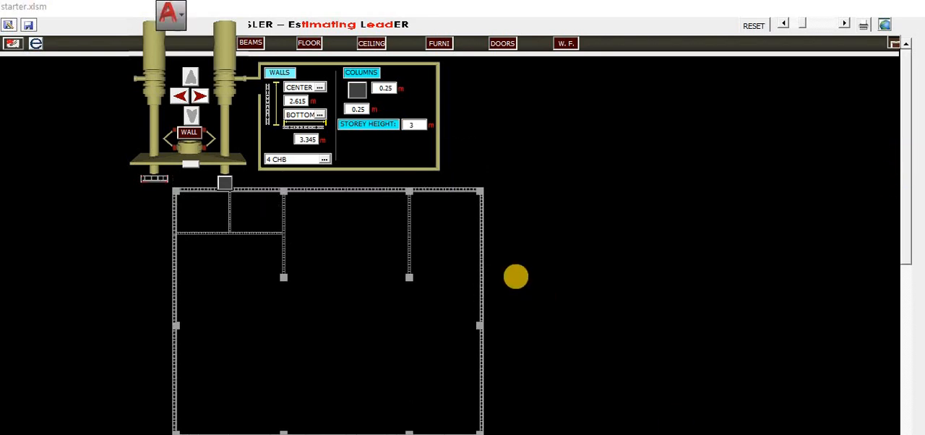
pyautogui.scroll(-2, 528, 263)
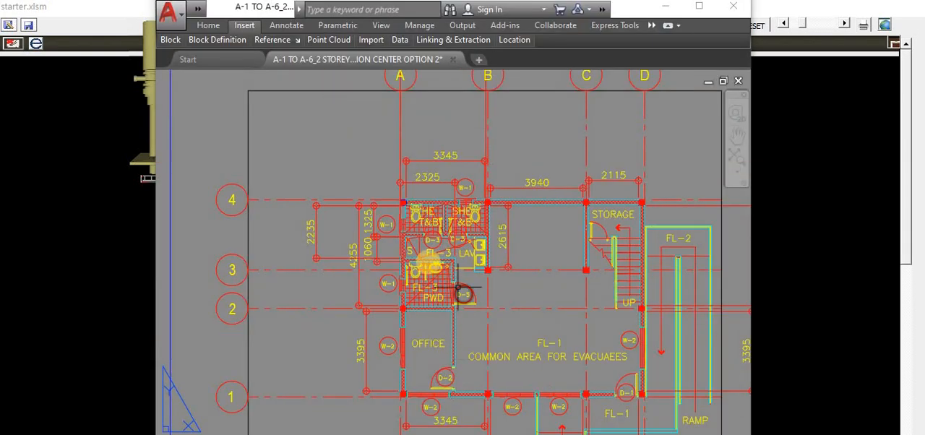
# Step: Inspect the dimensions of the toilet and PWD area walls in the AutoCAD floor plan
pyautogui.scroll(2, 423, 258)
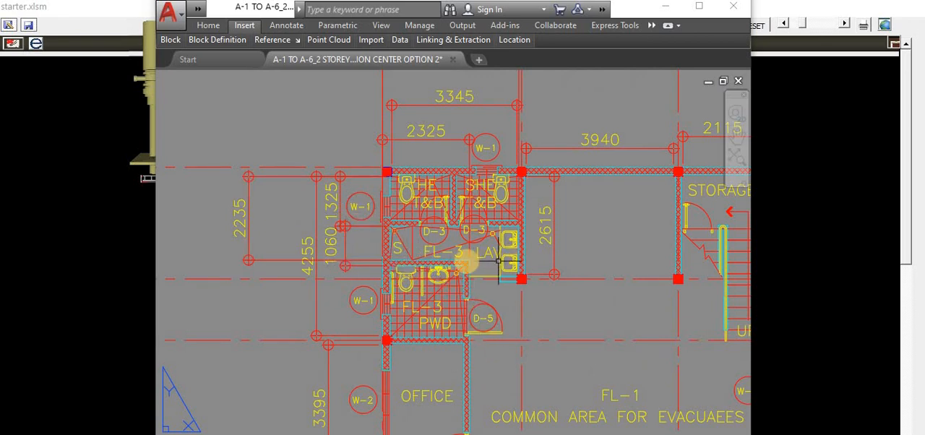
pyautogui.scroll(4, 499, 261)
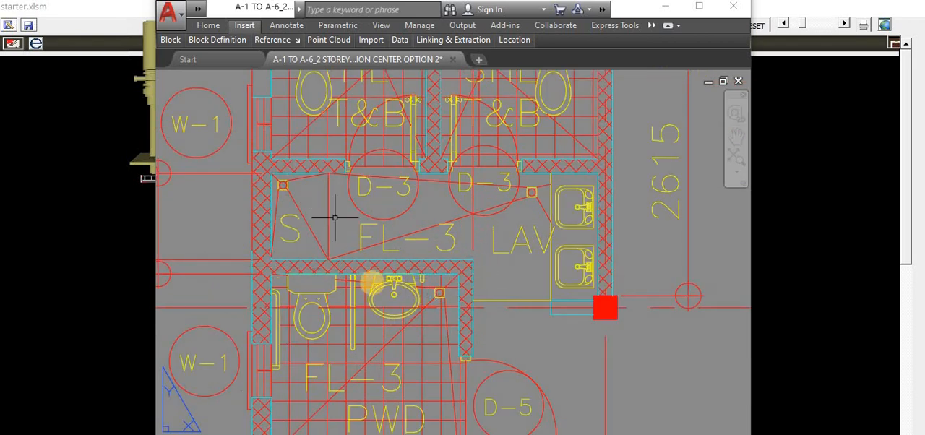
pyautogui.scroll(-2, 374, 280)
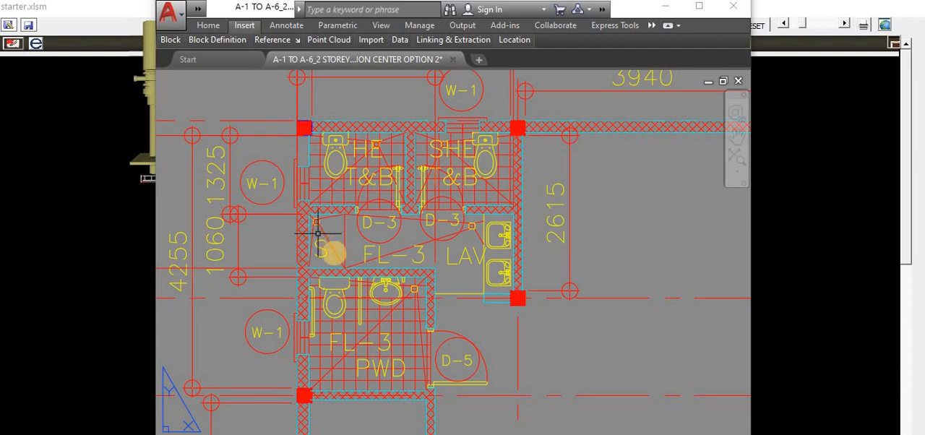
pyautogui.scroll(2, 317, 233)
pyautogui.press('space')
pyautogui.click(303, 289)
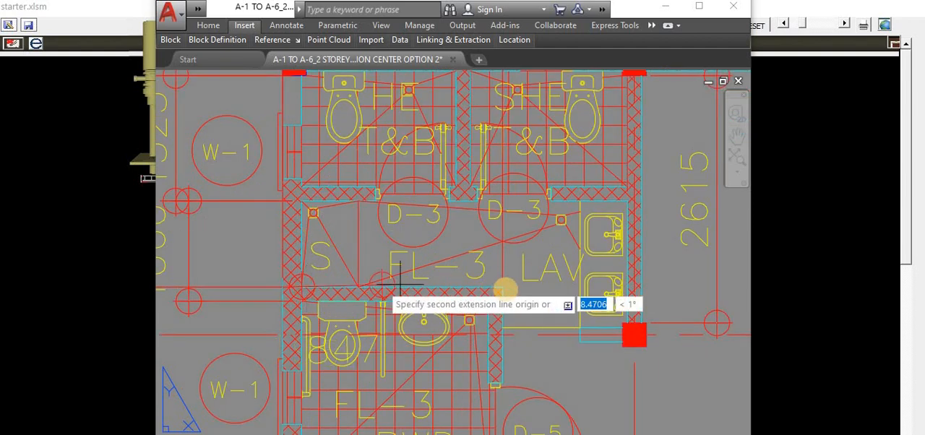
pyautogui.click(504, 286)
pyautogui.scroll(-2, 504, 287)
pyautogui.scroll(-2, 498, 308)
pyautogui.click(502, 269)
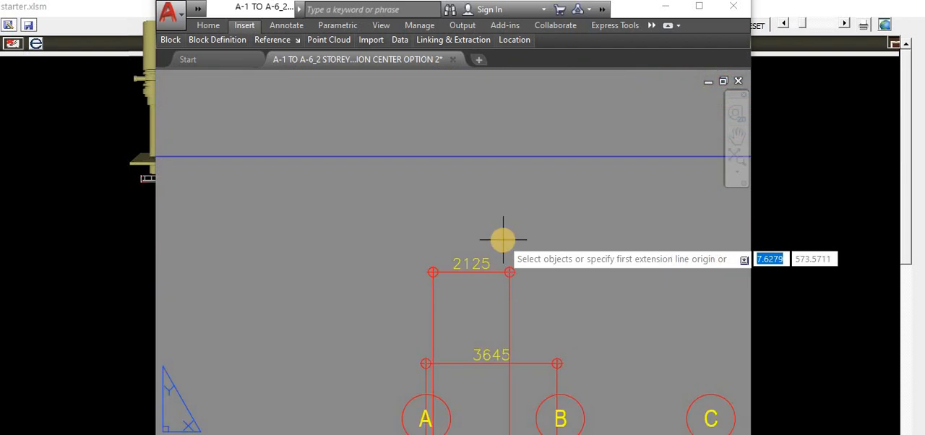
pyautogui.scroll(-2, 533, 205)
pyautogui.scroll(-2, 557, 282)
pyautogui.scroll(5, 539, 340)
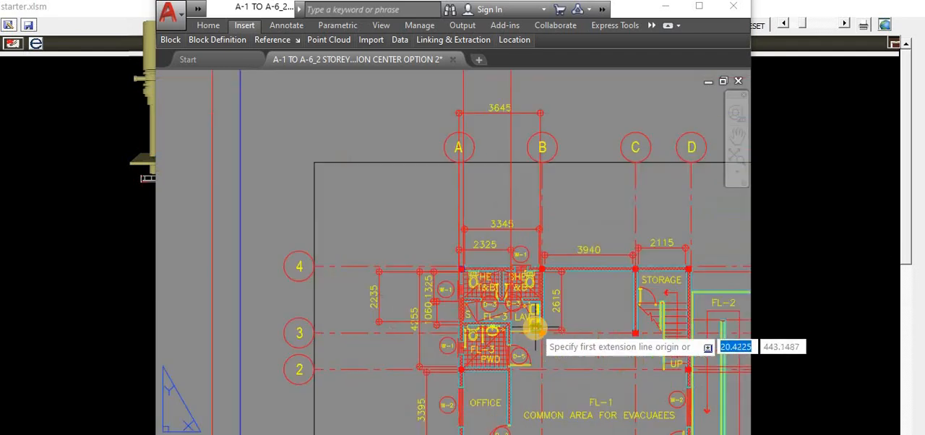
# Step: Draw a 2.125 m horizontal wall rightward from the left exterior wall below the toilets
pyautogui.click(99, 48)
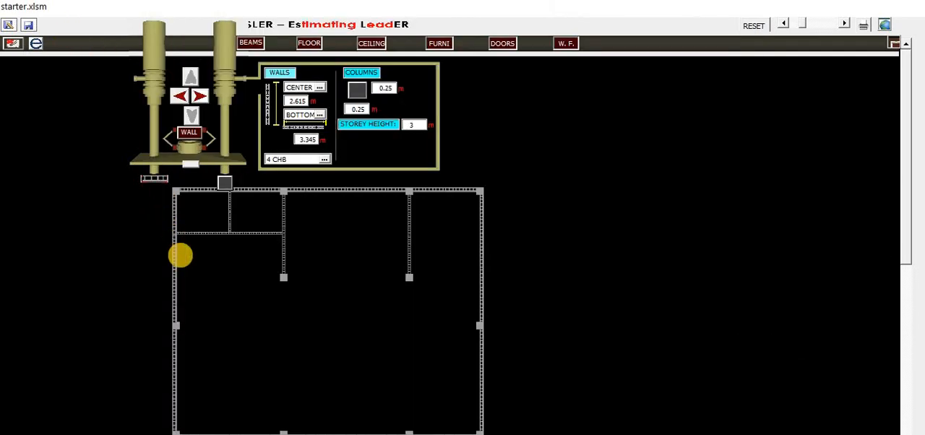
pyautogui.click(174, 265)
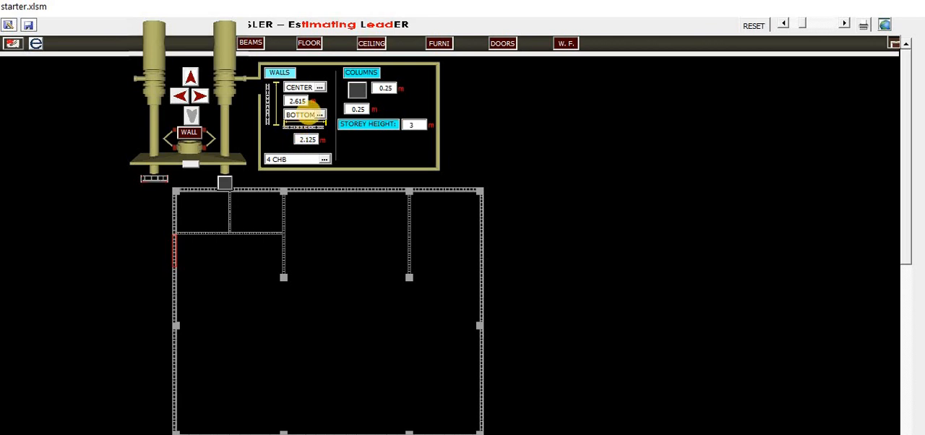
pyautogui.click(225, 181)
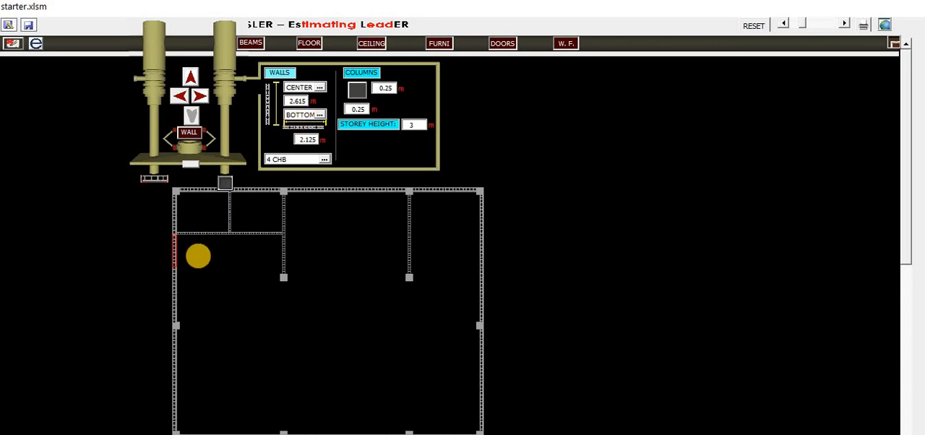
pyautogui.click(200, 95)
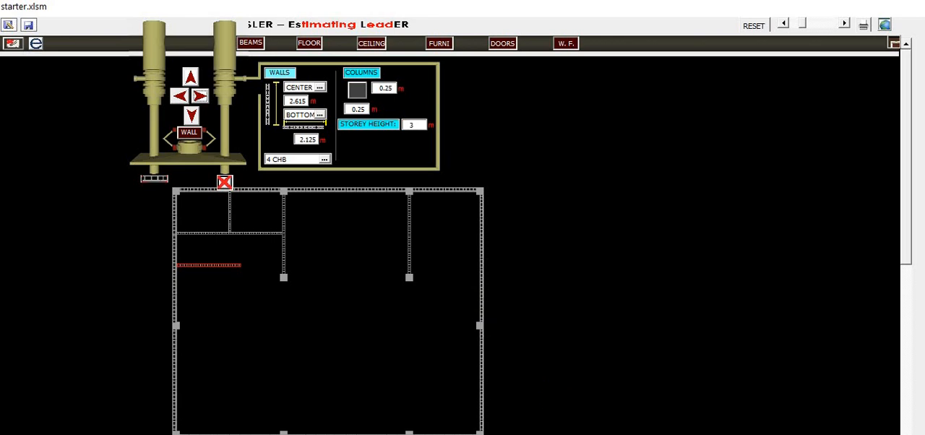
# Step: Set the wall alignment to RIGHT and draw a 2.615 m wall downward from the new horizontal wall's end
pyautogui.hotkey('alt', 'Tab')
pyautogui.scroll(-3, 498, 265)
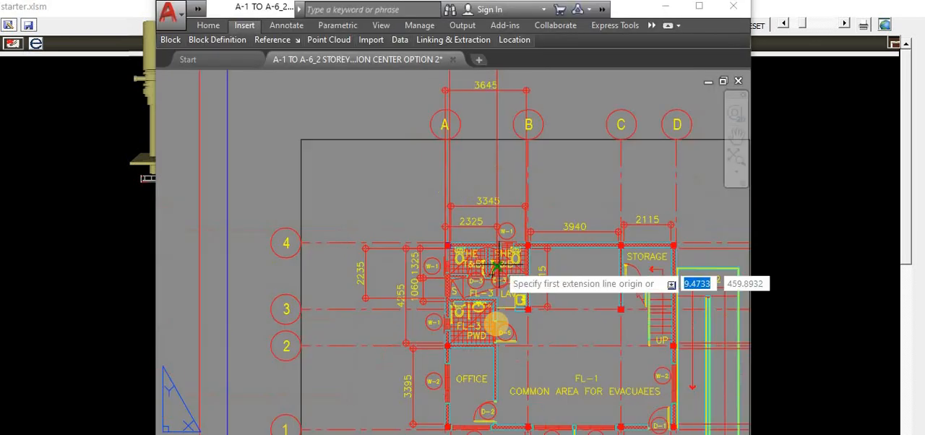
pyautogui.scroll(-2, 498, 304)
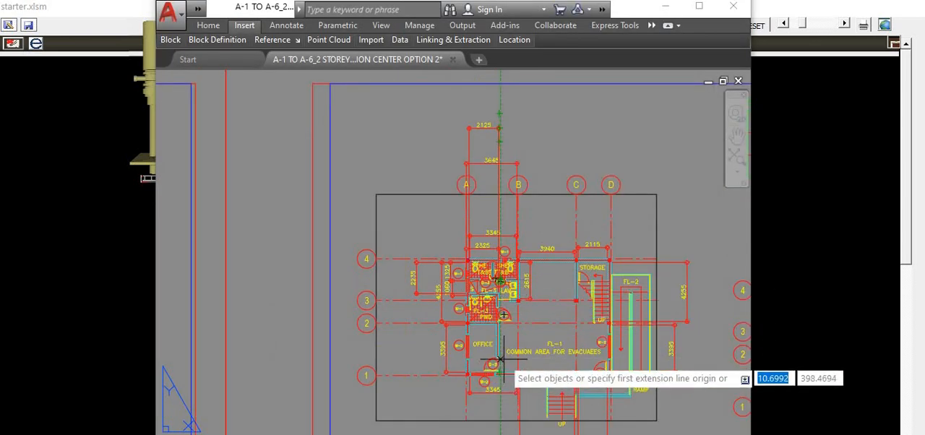
pyautogui.hotkey('alt', 'Tab')
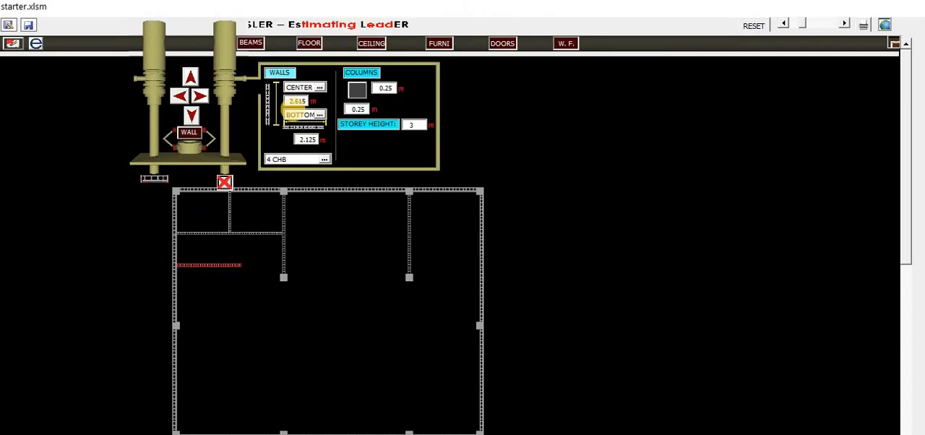
pyautogui.click(319, 87)
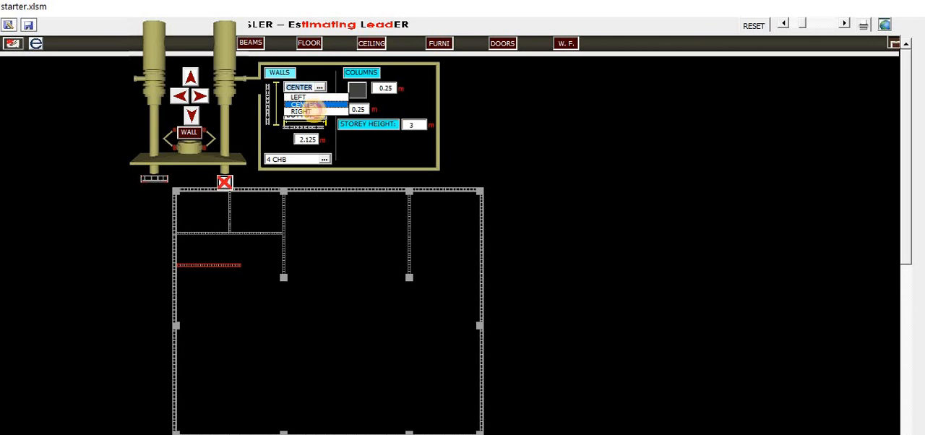
pyautogui.click(310, 115)
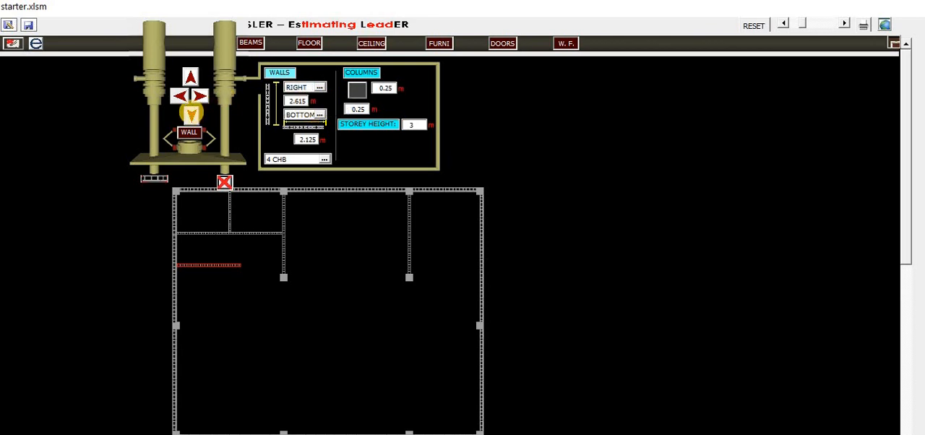
pyautogui.click(191, 114)
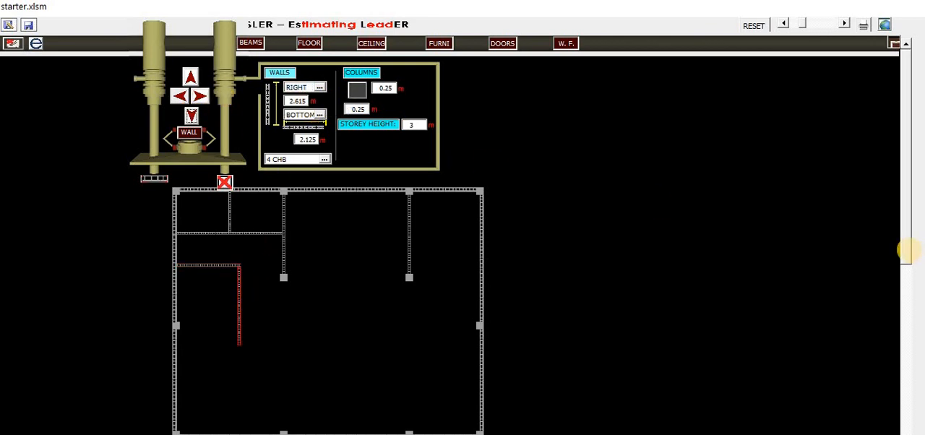
# Step: Stretch the new vertical wall down until it meets the bottom exterior wall
pyautogui.moveTo(909, 263); pyautogui.dragTo(909, 285)
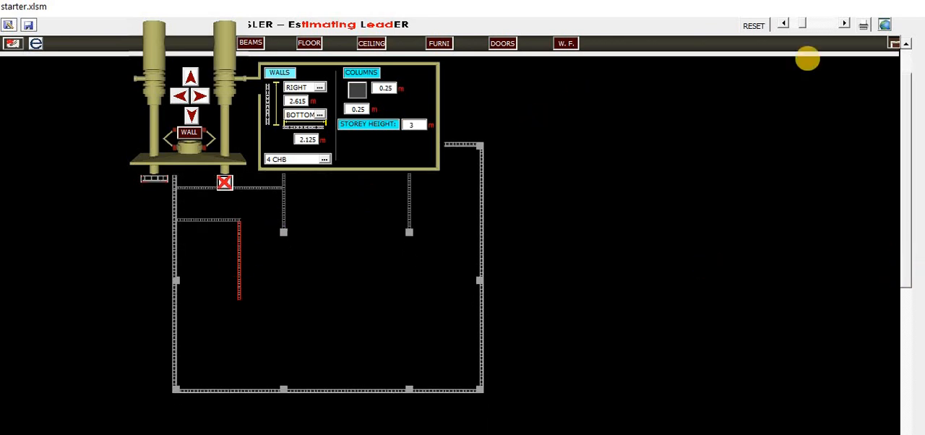
pyautogui.click(844, 24)
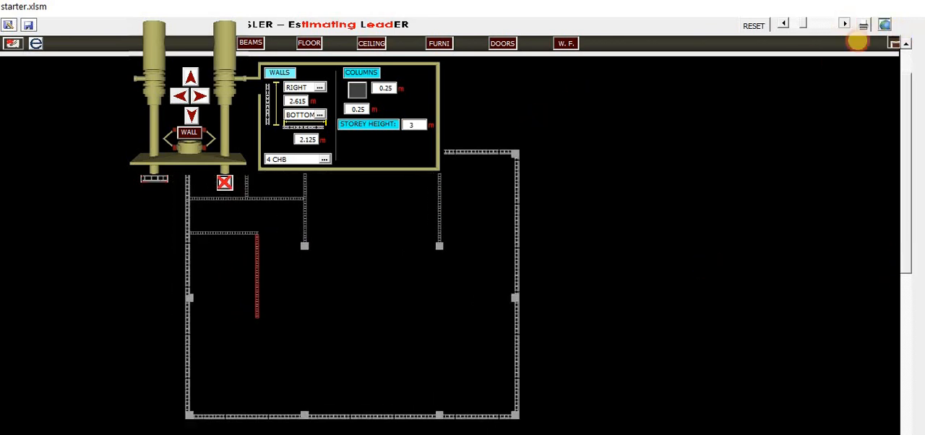
pyautogui.moveTo(907, 196); pyautogui.dragTo(907, 216)
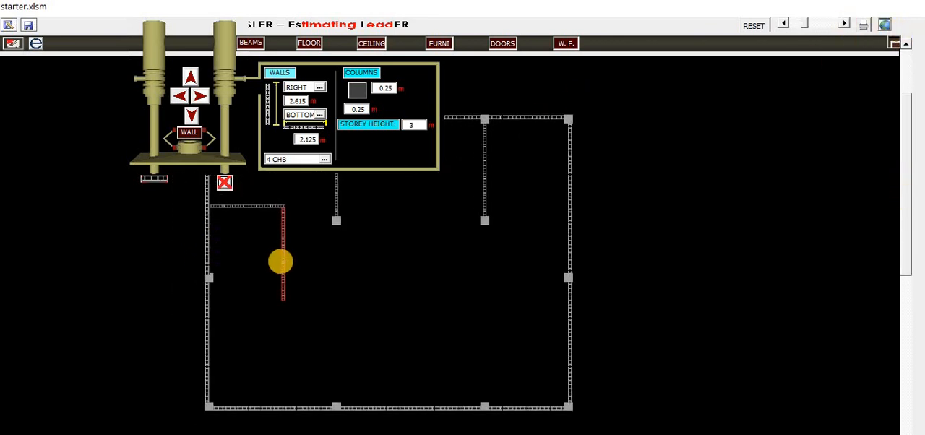
pyautogui.click(282, 253)
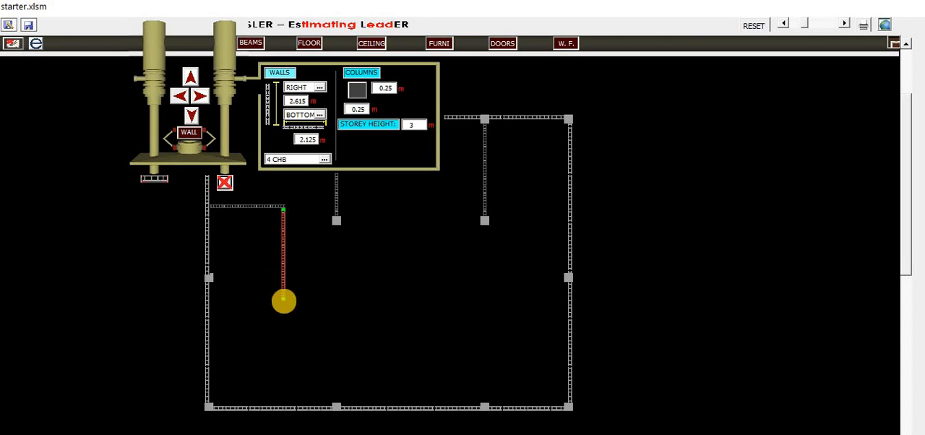
pyautogui.moveTo(283, 298); pyautogui.dragTo(289, 403)
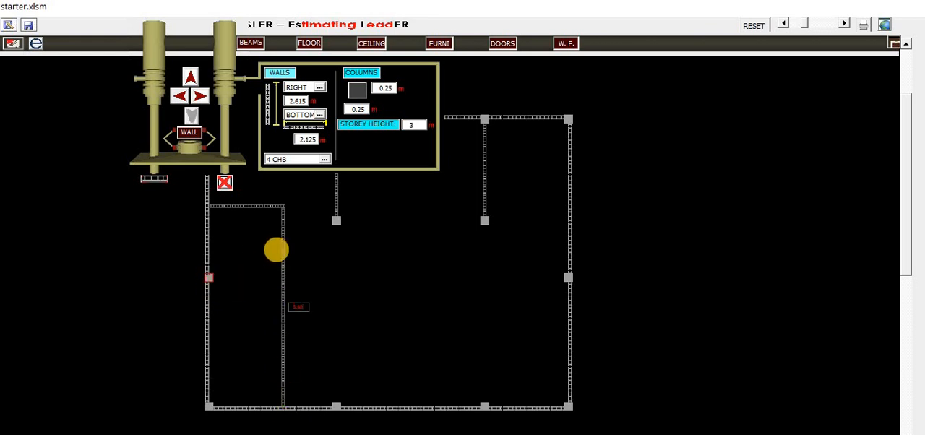
# Step: Set the alignment to CENTER and draw a horizontal wall from the left middle column to the new vertical wall
pyautogui.click(201, 281)
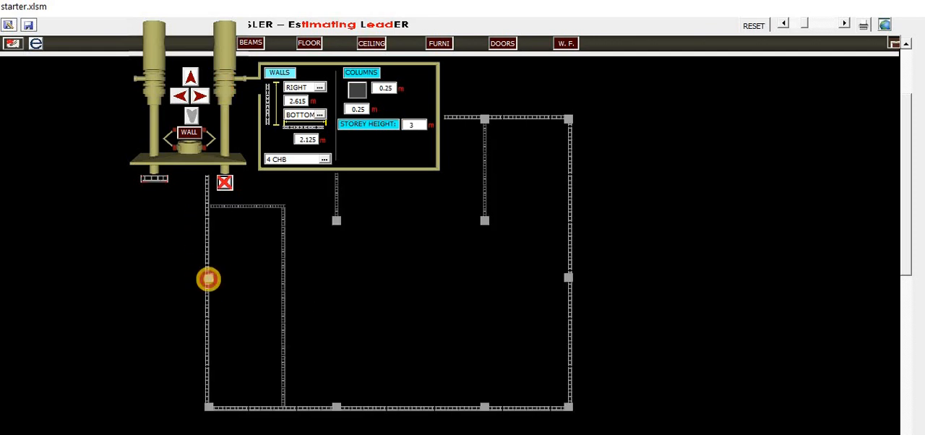
pyautogui.click(209, 261)
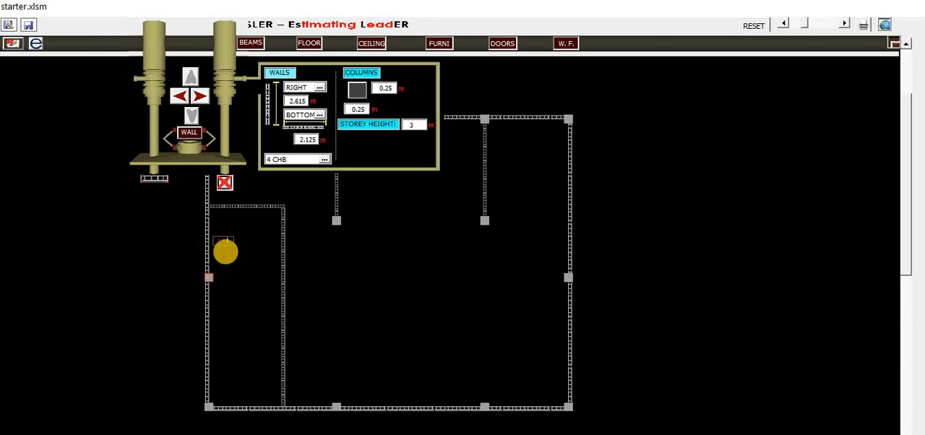
pyautogui.click(226, 83)
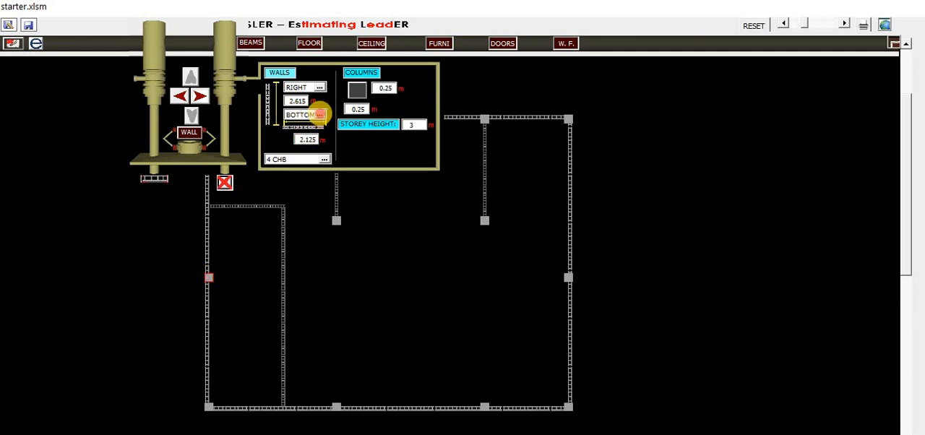
pyautogui.click(320, 114)
pyautogui.click(327, 130)
pyautogui.click(200, 95)
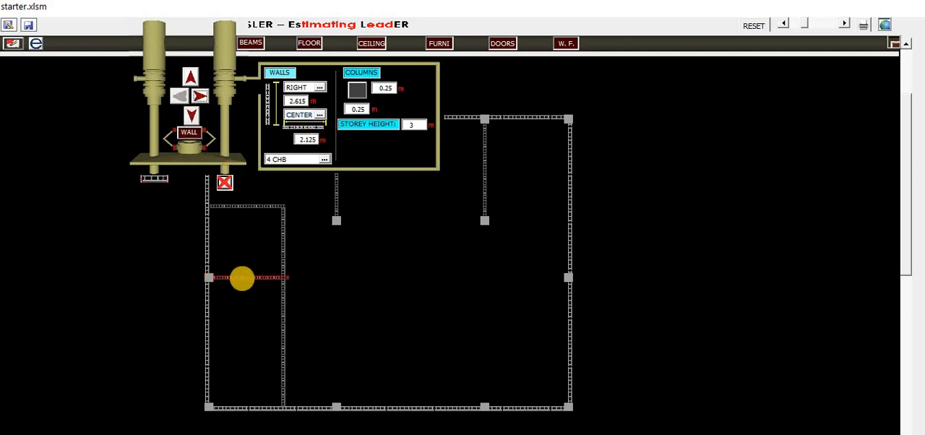
pyautogui.click(268, 280)
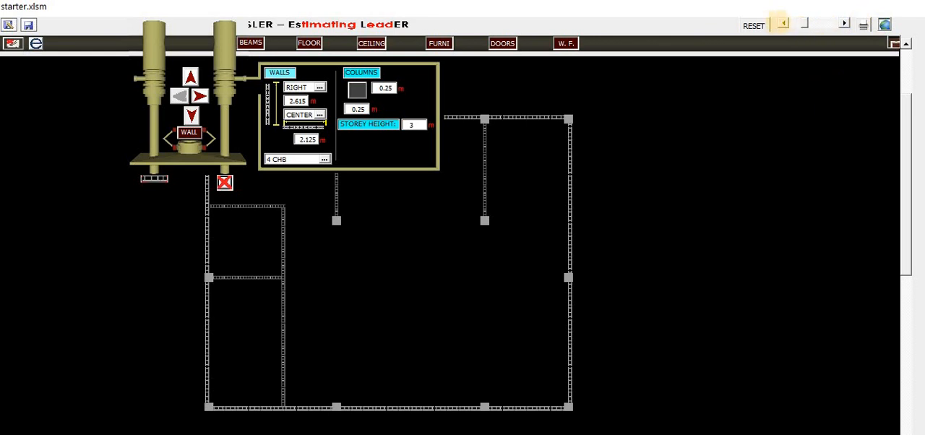
# Step: Compare the traced walls with the AutoCAD plan, toggling the wall editor off and back on
pyautogui.click(784, 23)
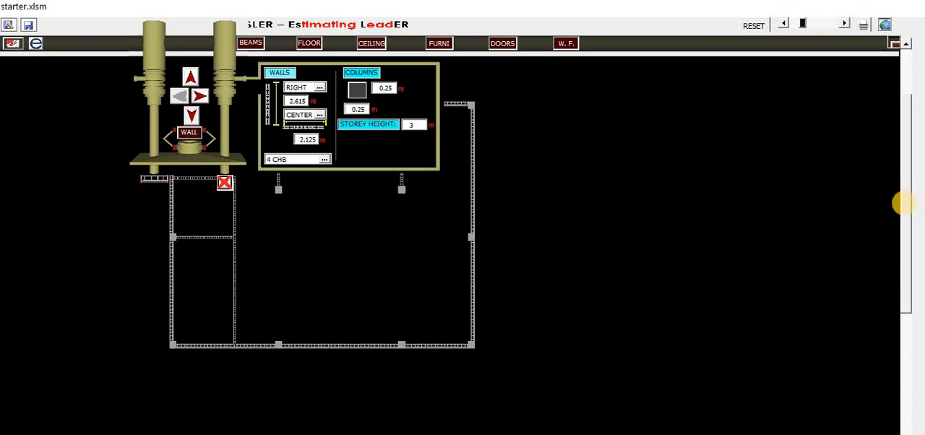
pyautogui.moveTo(903, 167); pyautogui.dragTo(881, 156)
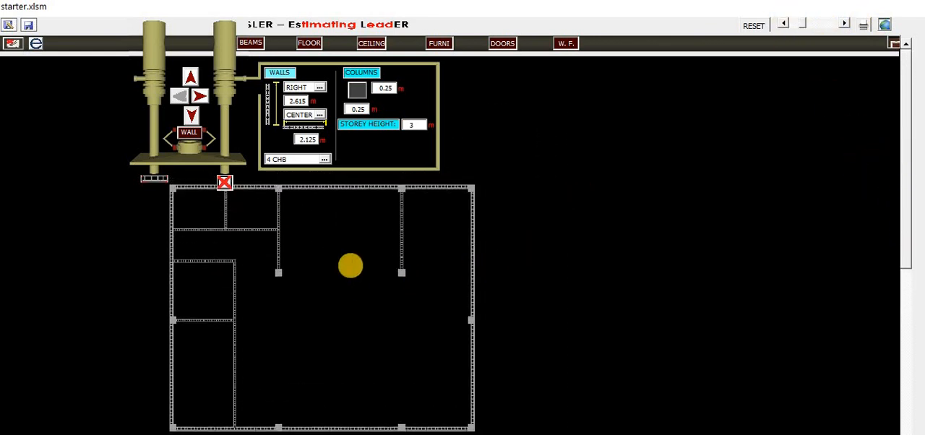
pyautogui.click(72, 94)
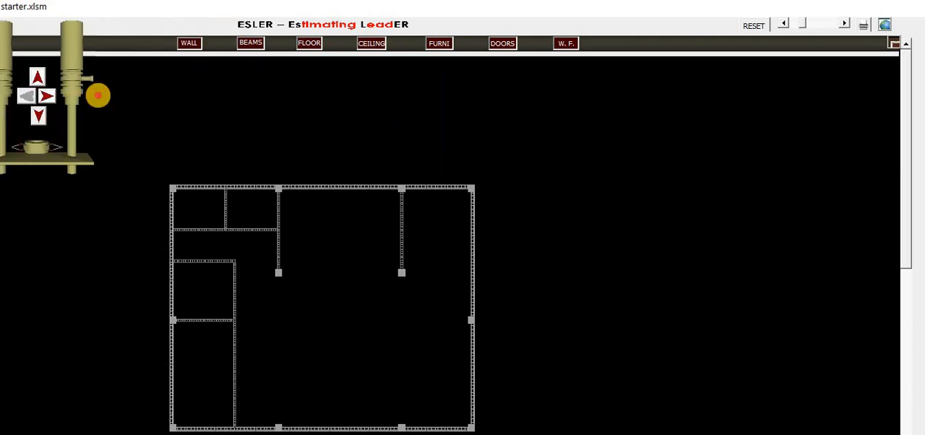
pyautogui.hotkey('alt', 'Tab')
pyautogui.scroll(5, 482, 273)
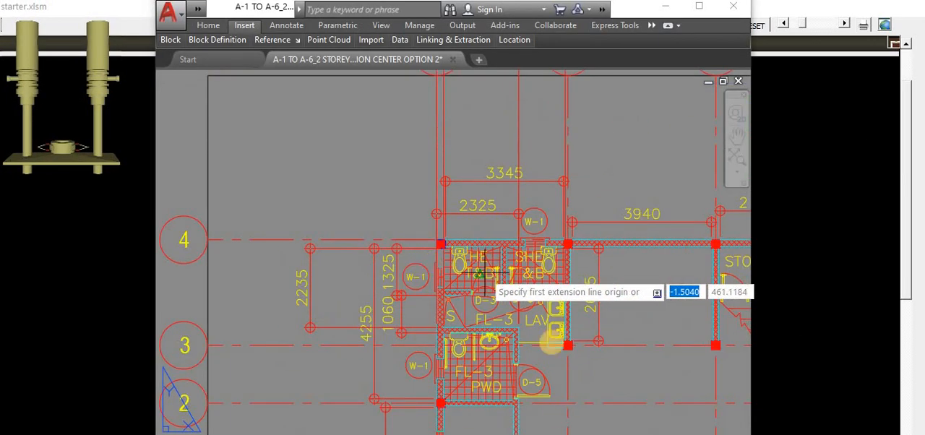
pyautogui.scroll(-5, 484, 275)
pyautogui.scroll(3, 533, 327)
pyautogui.scroll(2, 506, 340)
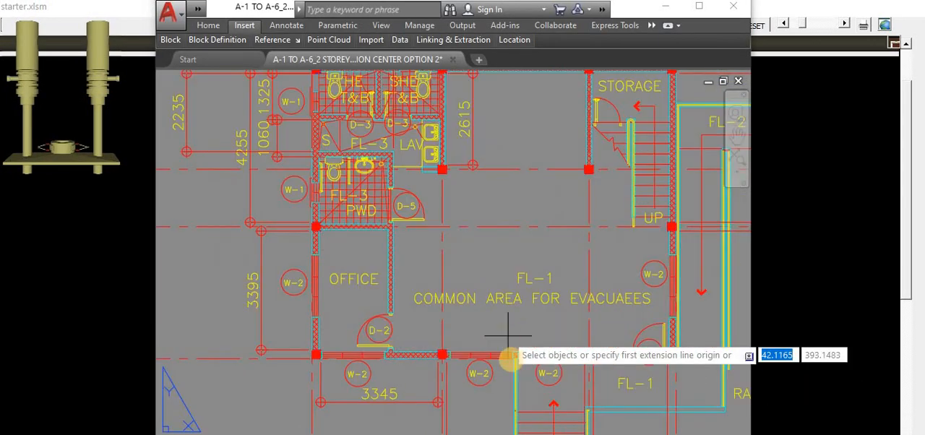
pyautogui.scroll(-5, 515, 355)
pyautogui.click(777, 85)
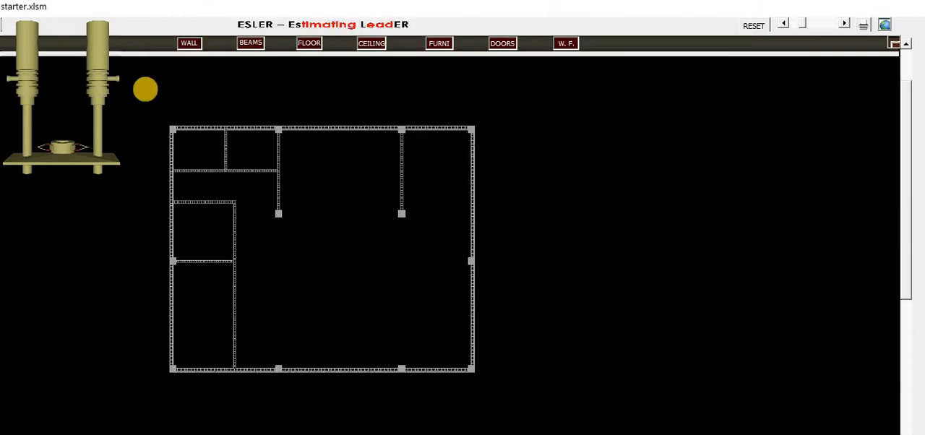
pyautogui.click(98, 70)
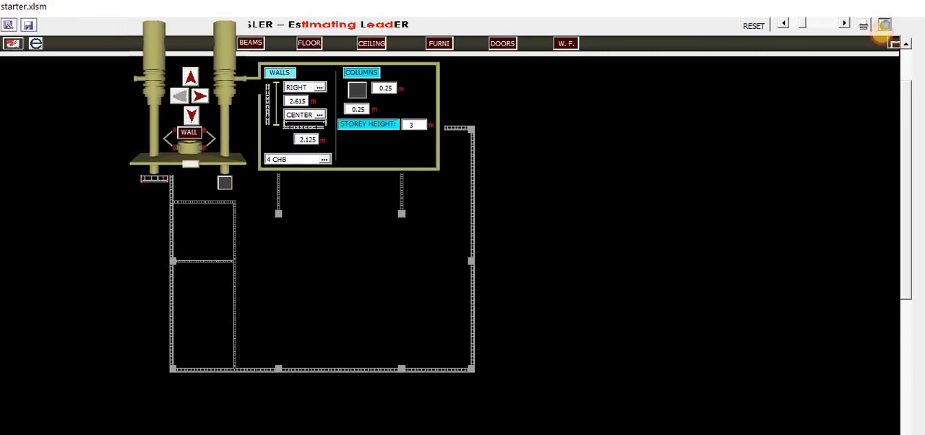
# Step: Open the cost estimate sheet and select the 4" CHB item row
pyautogui.click(885, 26)
pyautogui.click(828, 46)
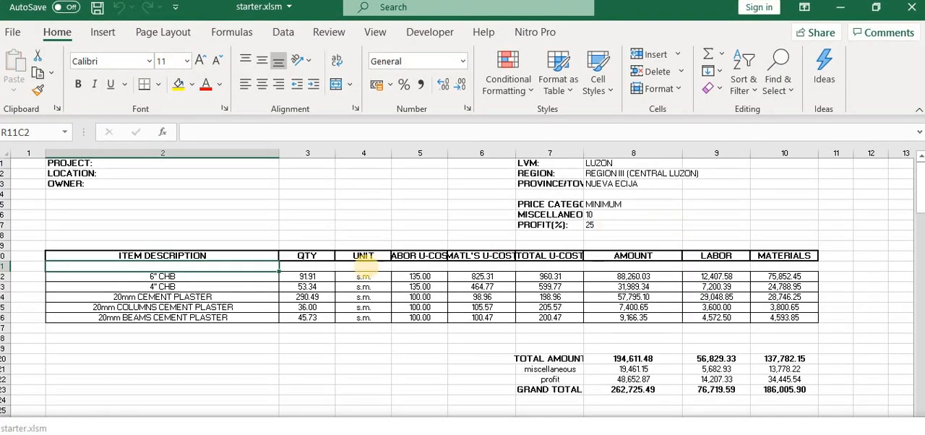
pyautogui.click(233, 286)
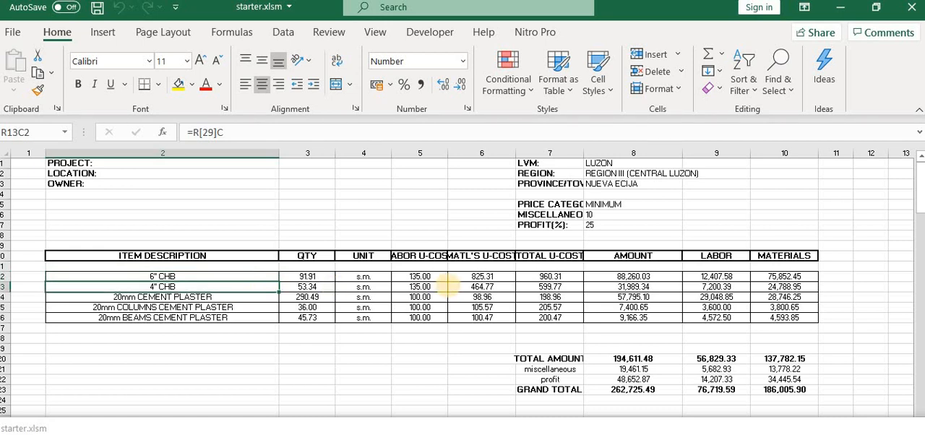
# Step: Scroll through the cost estimate sheet to review the material breakdowns of each wall item
pyautogui.scroll(-4, 447, 285)
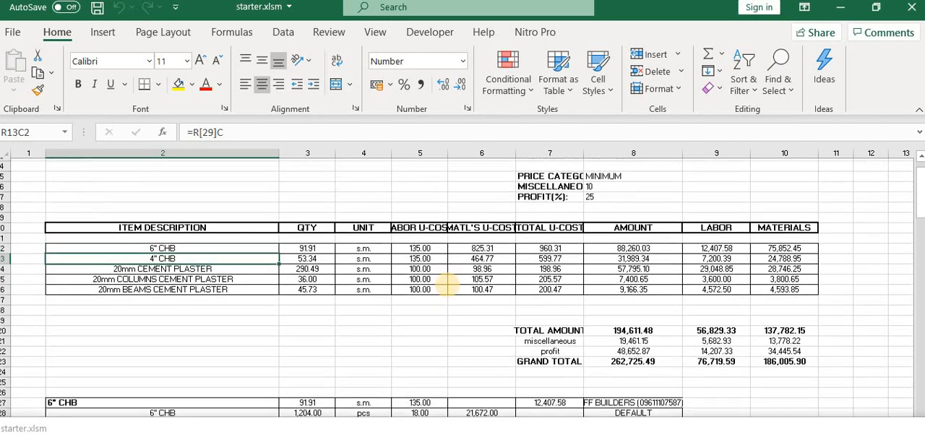
pyautogui.scroll(-5, 447, 286)
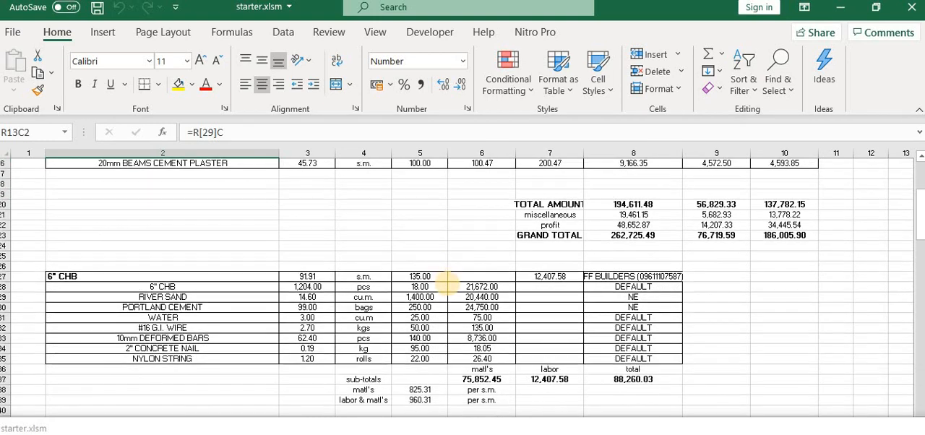
pyautogui.scroll(-8, 447, 288)
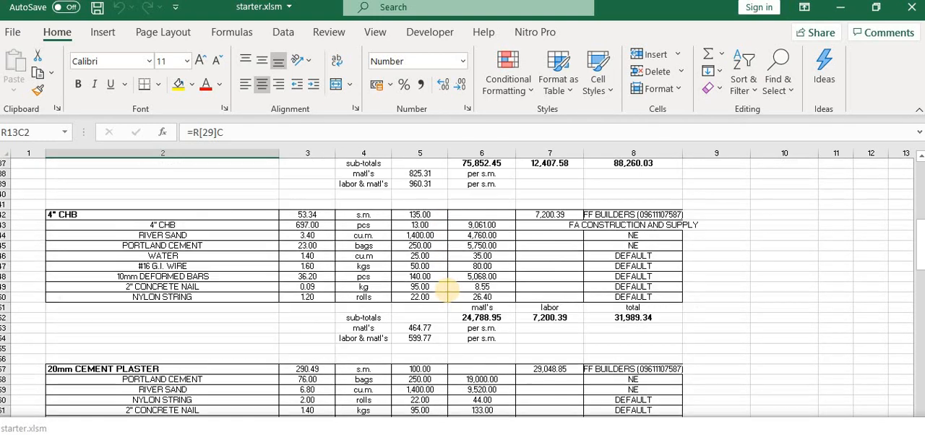
pyautogui.scroll(-9, 447, 288)
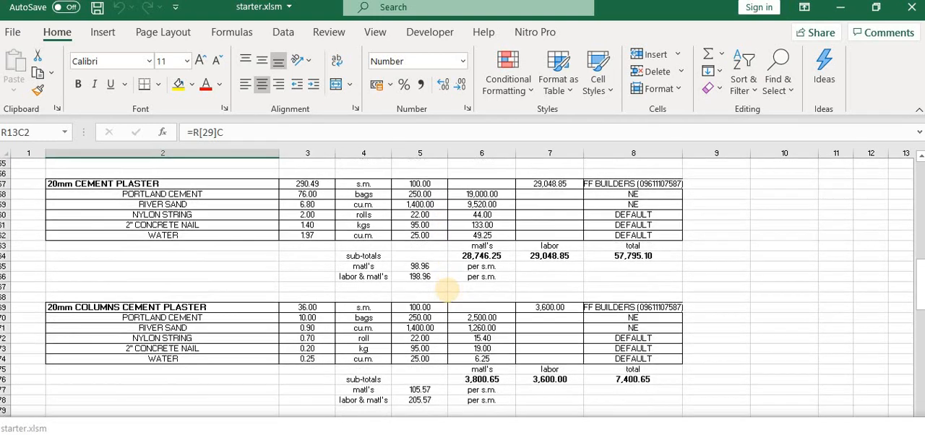
pyautogui.scroll(8, 447, 290)
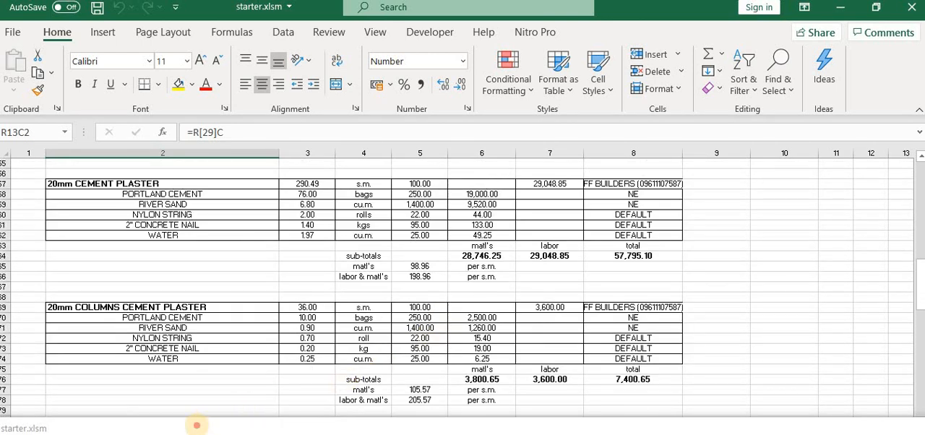
# Step: Bring back the Estimating Leader form, move the wall controls aside, and generate the wall finishes cost sheet
pyautogui.click(196, 425)
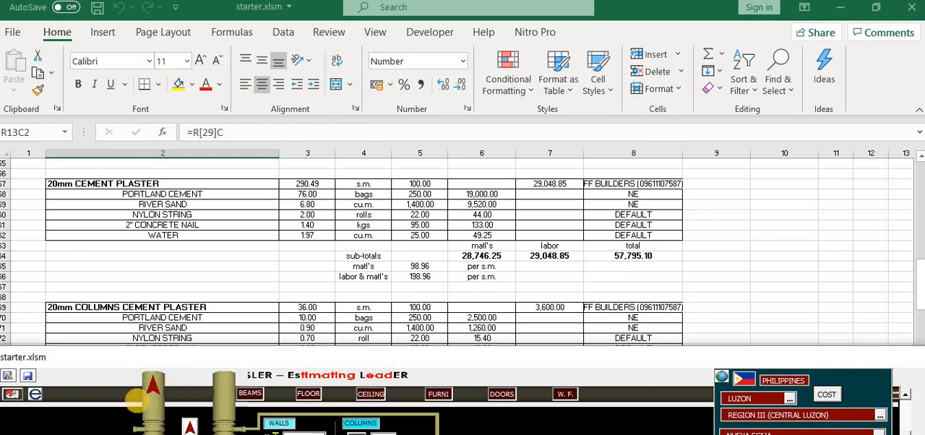
pyautogui.click(152, 389)
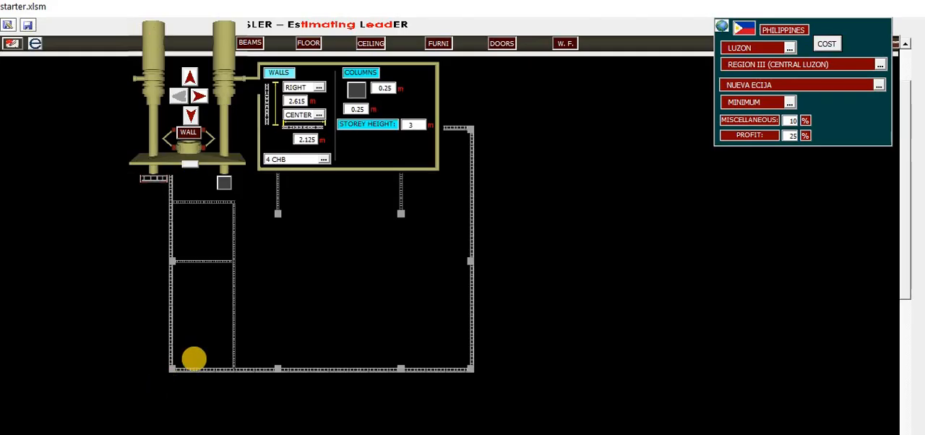
pyautogui.moveTo(221, 55); pyautogui.dragTo(592, 63)
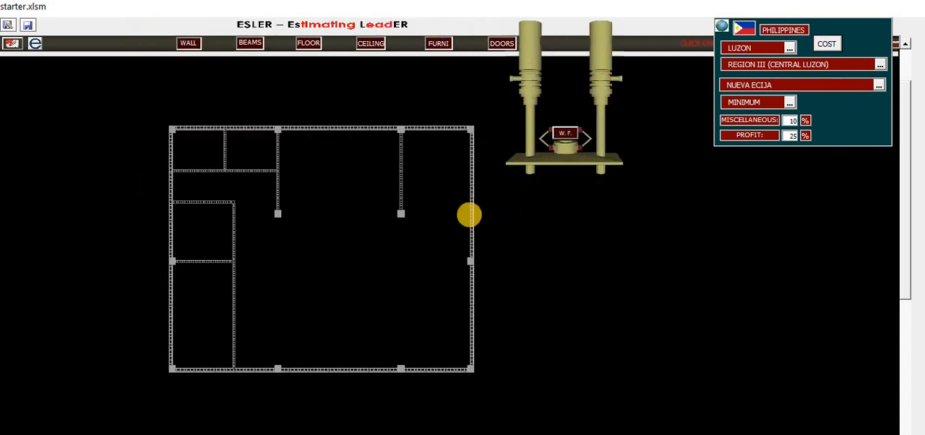
pyautogui.click(471, 215)
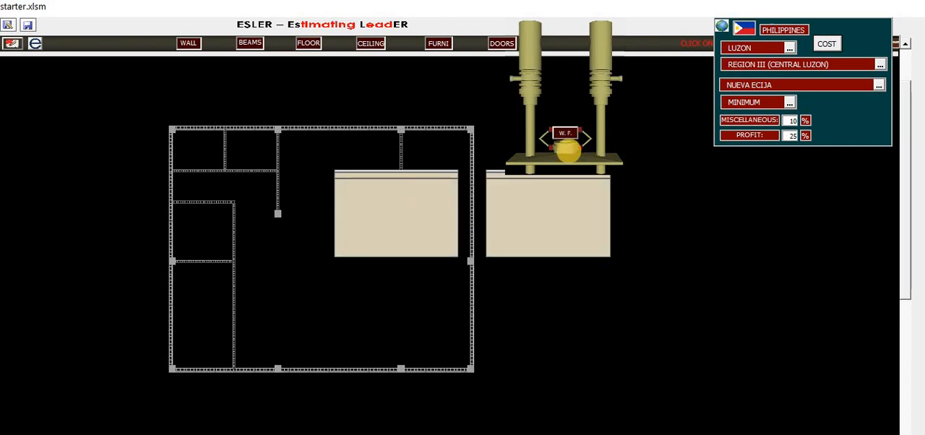
pyautogui.click(531, 78)
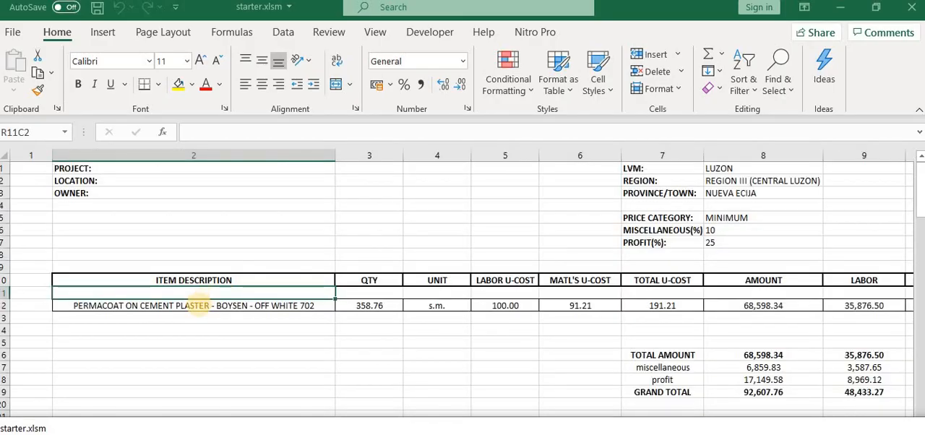
# Step: Review the wall finishes cost breakdown for Permacoat on cement plaster - Boysen - Off White 702
pyautogui.click(199, 305)
pyautogui.scroll(-1, 318, 281)
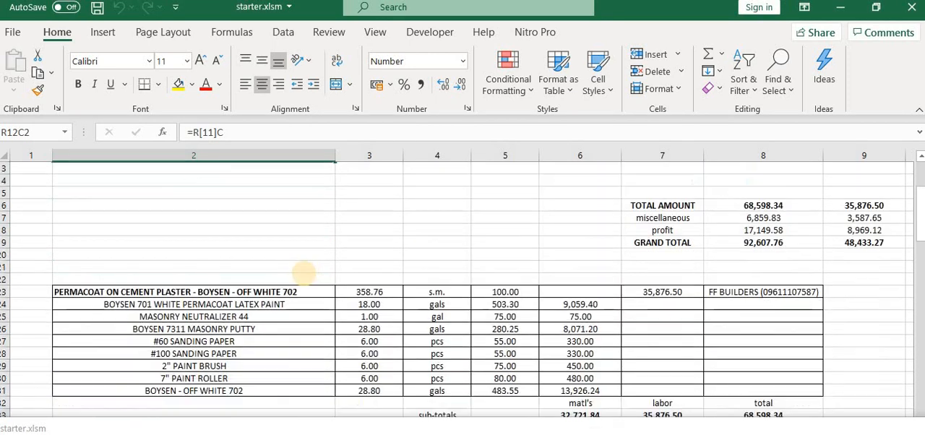
pyautogui.scroll(-5, 304, 273)
pyautogui.scroll(-4, 304, 273)
pyautogui.scroll(4, 471, 377)
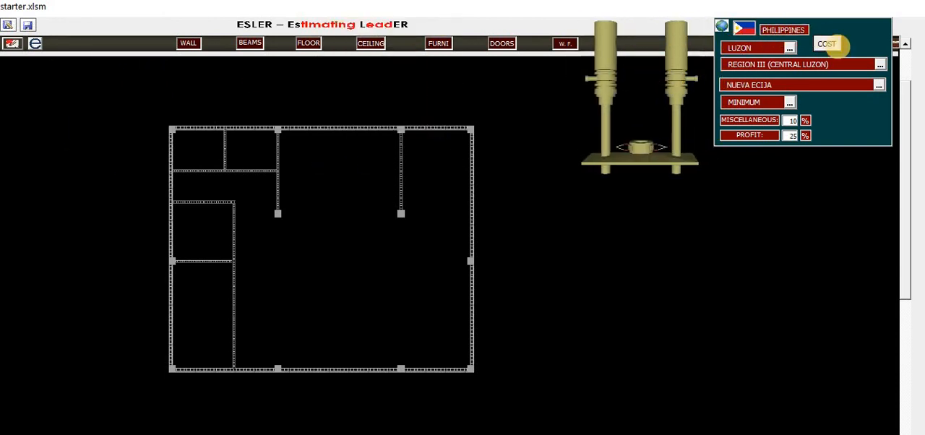
# Step: Generate the overall cost summary that combines the wall and wall finish items
pyautogui.click(828, 45)
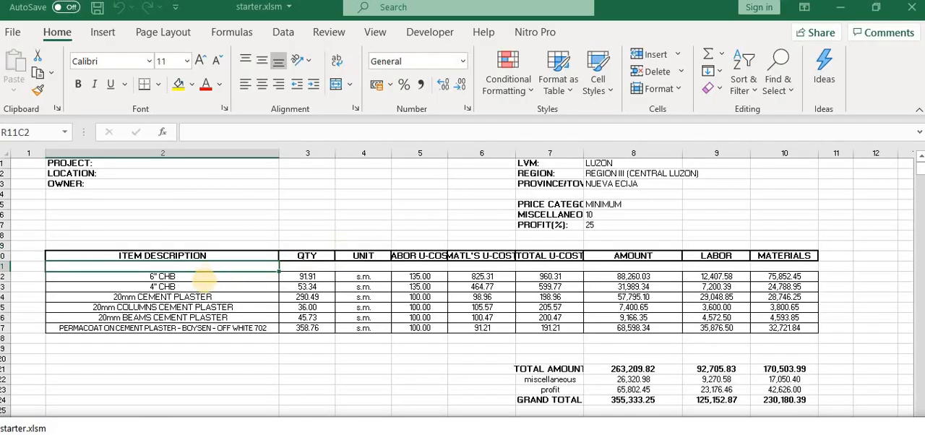
pyautogui.click(195, 329)
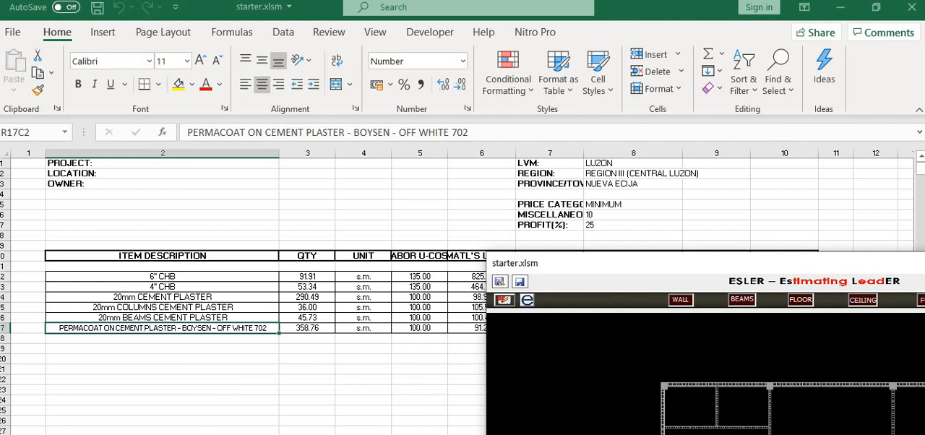
pyautogui.click(403, 204)
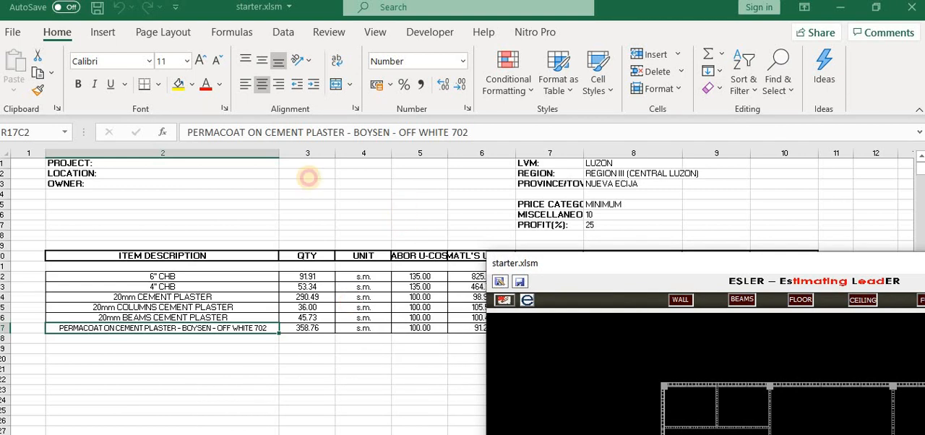
# Step: Collapse the ribbon and restore the workbook window so the sheet tabs show
pyautogui.doubleClick(58, 32)
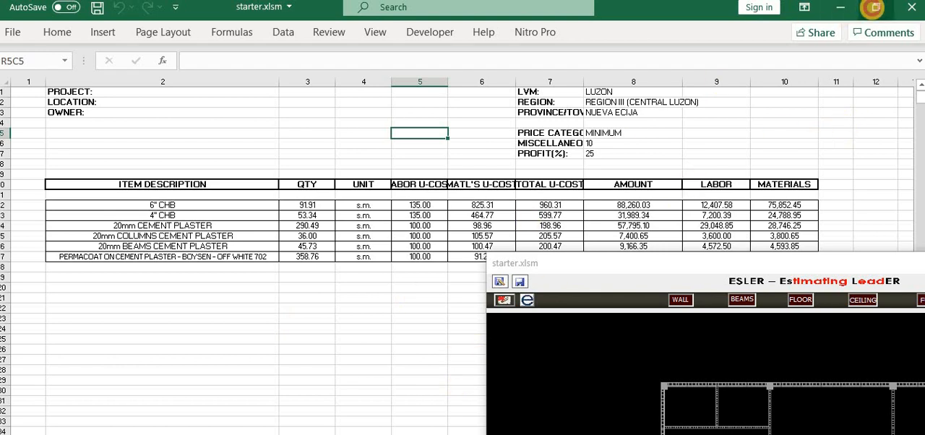
pyautogui.click(875, 8)
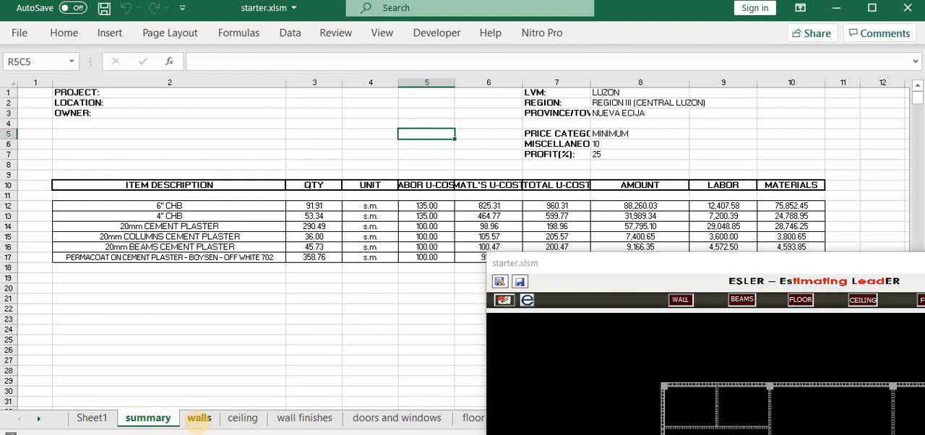
# Step: Open the walls sheet and scroll through its item list and material breakdowns
pyautogui.click(200, 419)
pyautogui.scroll(-3, 246, 293)
pyautogui.scroll(14, 237, 217)
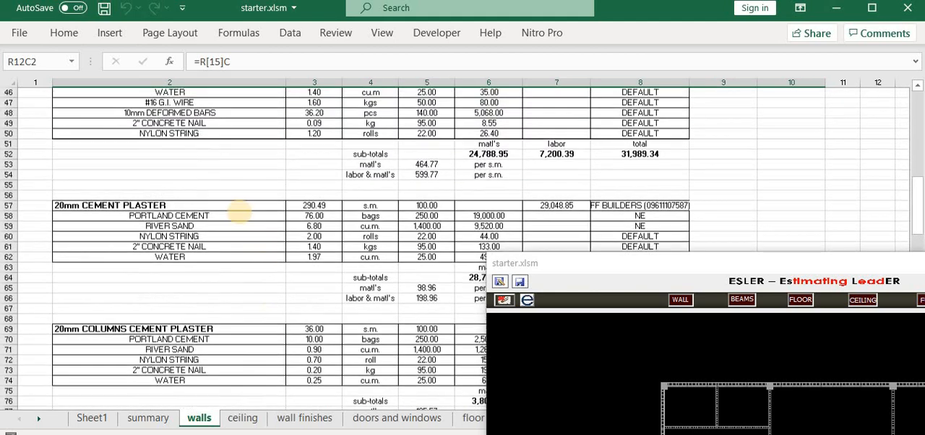
pyautogui.scroll(6, 206, 181)
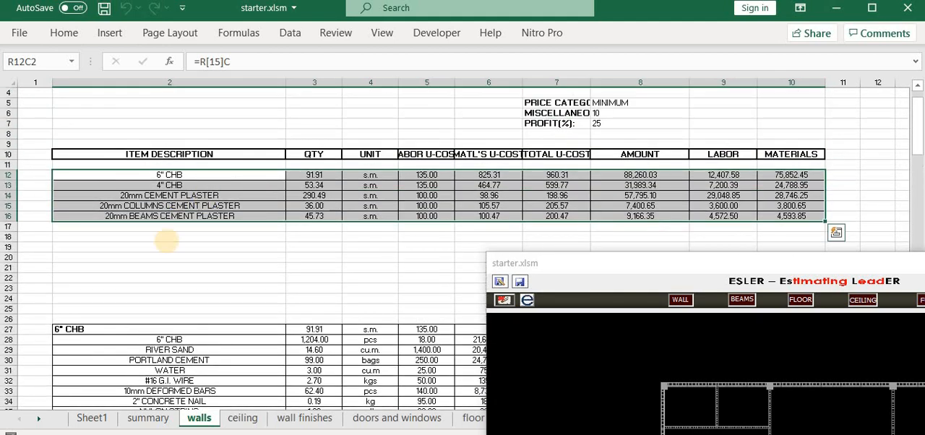
pyautogui.click(179, 249)
pyautogui.scroll(-19, 192, 290)
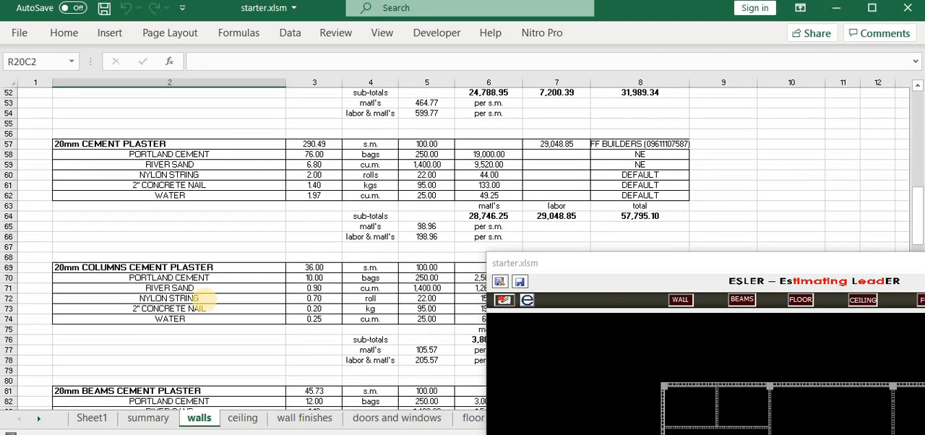
# Step: Browse the ceiling and wall finishes sheets, moving the Estimating Leader form out of the way
pyautogui.click(254, 418)
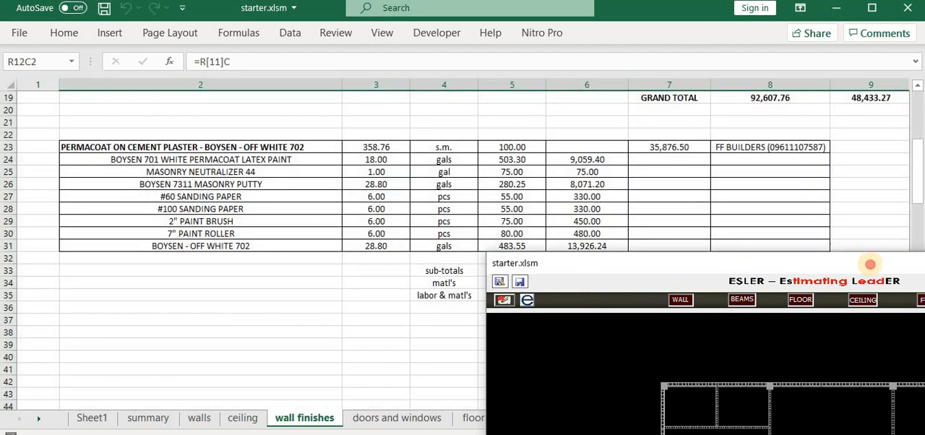
pyautogui.moveTo(870, 265); pyautogui.dragTo(924, 265)
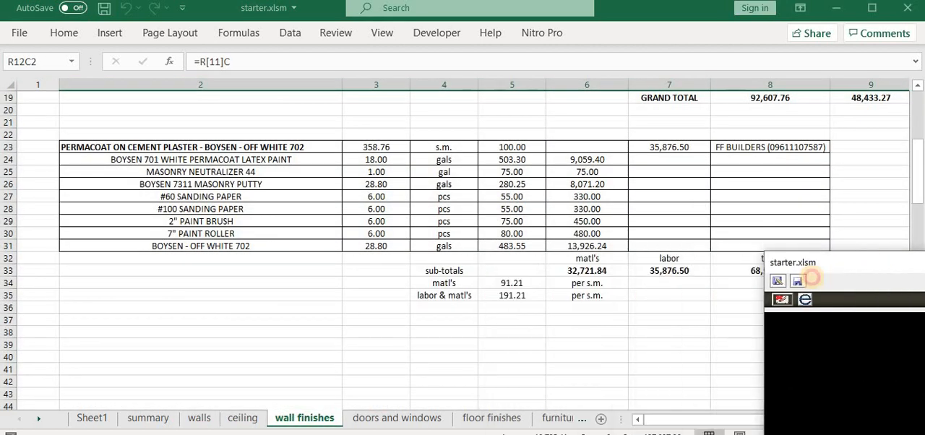
pyautogui.moveTo(791, 260); pyautogui.dragTo(666, 216)
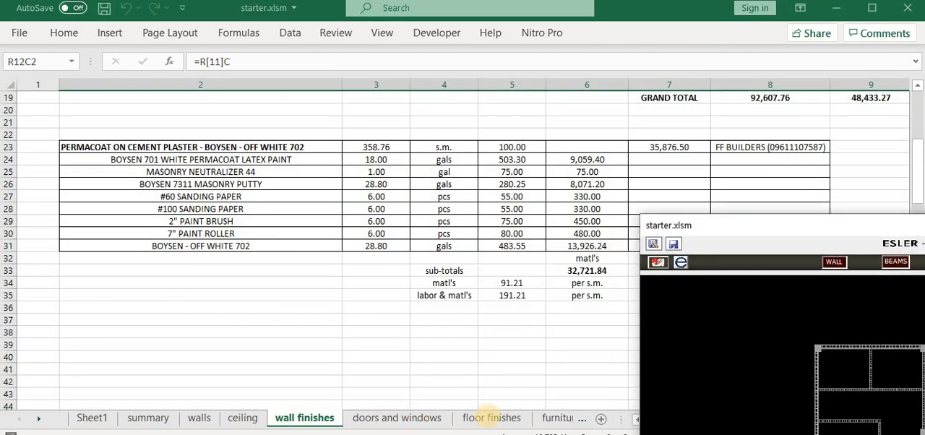